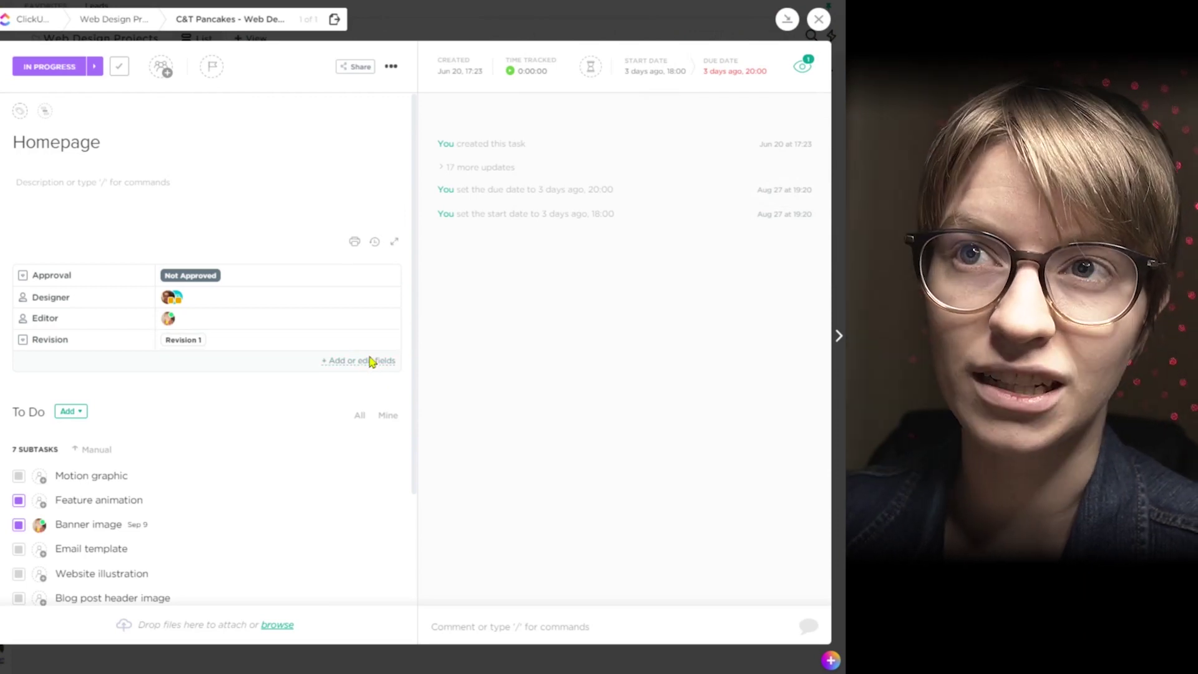
- Add Thank RichardThomasLive as a linked task on Homepage's dependencies
{"action": "left_click", "coordinate": [44, 115]}
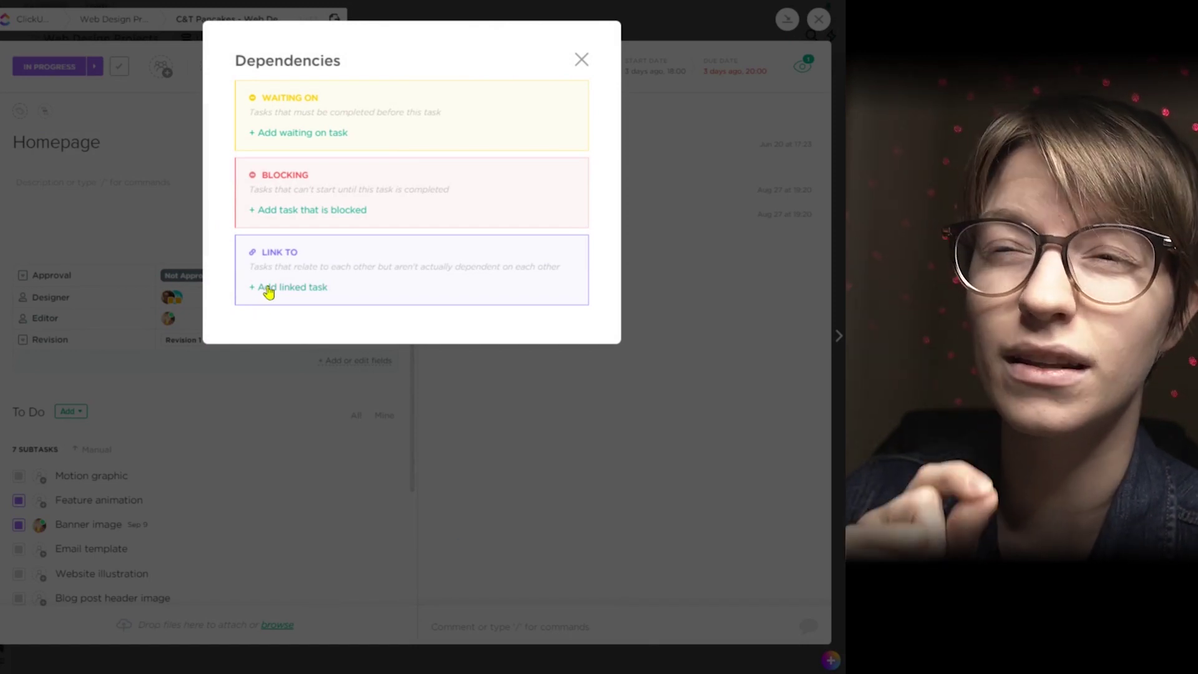
{"action": "left_click", "coordinate": [269, 289]}
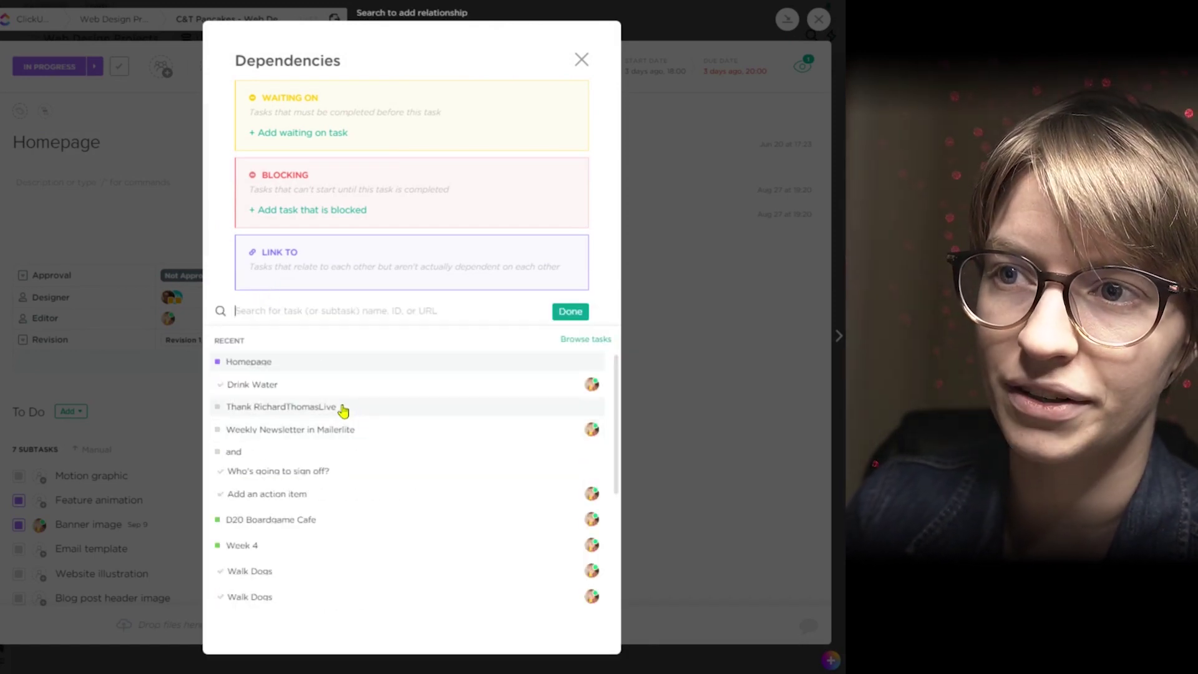
{"action": "left_click", "coordinate": [281, 407]}
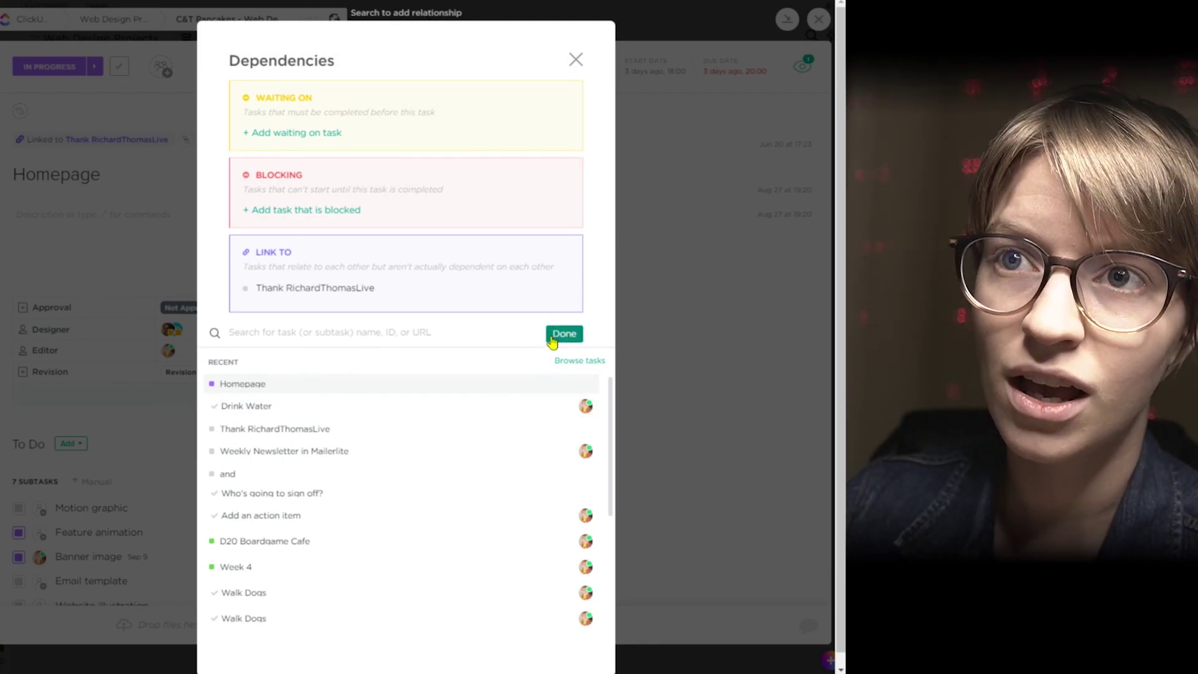
{"action": "left_click", "coordinate": [554, 337]}
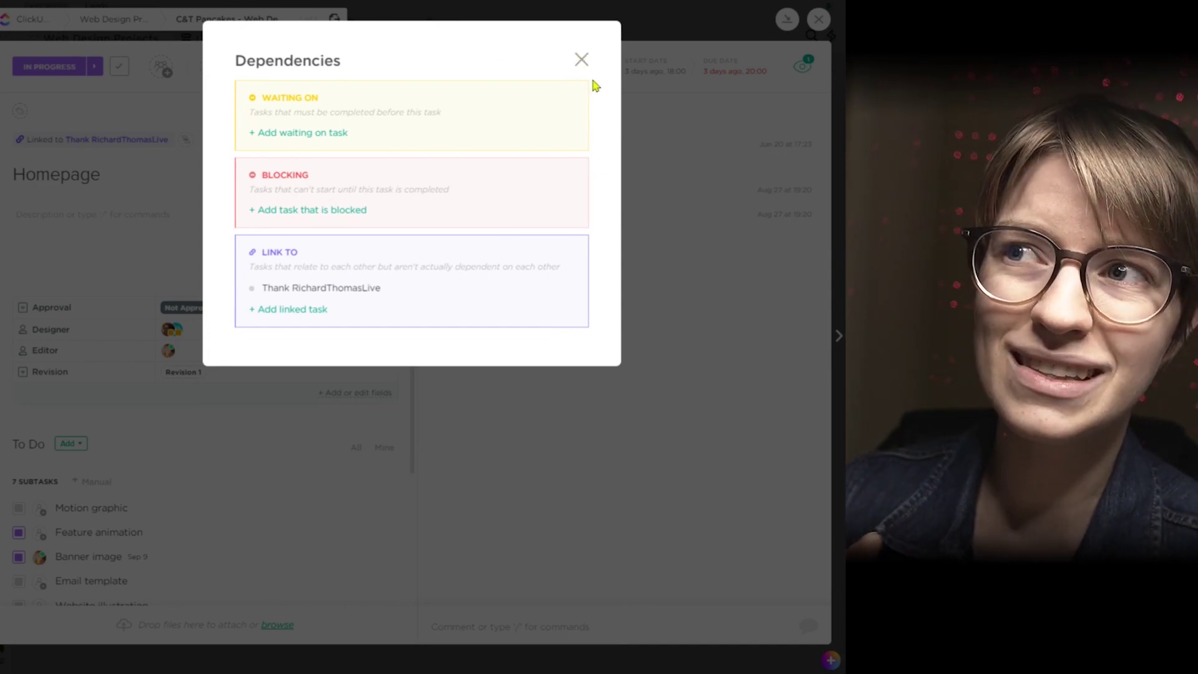
{"action": "left_click", "coordinate": [582, 62]}
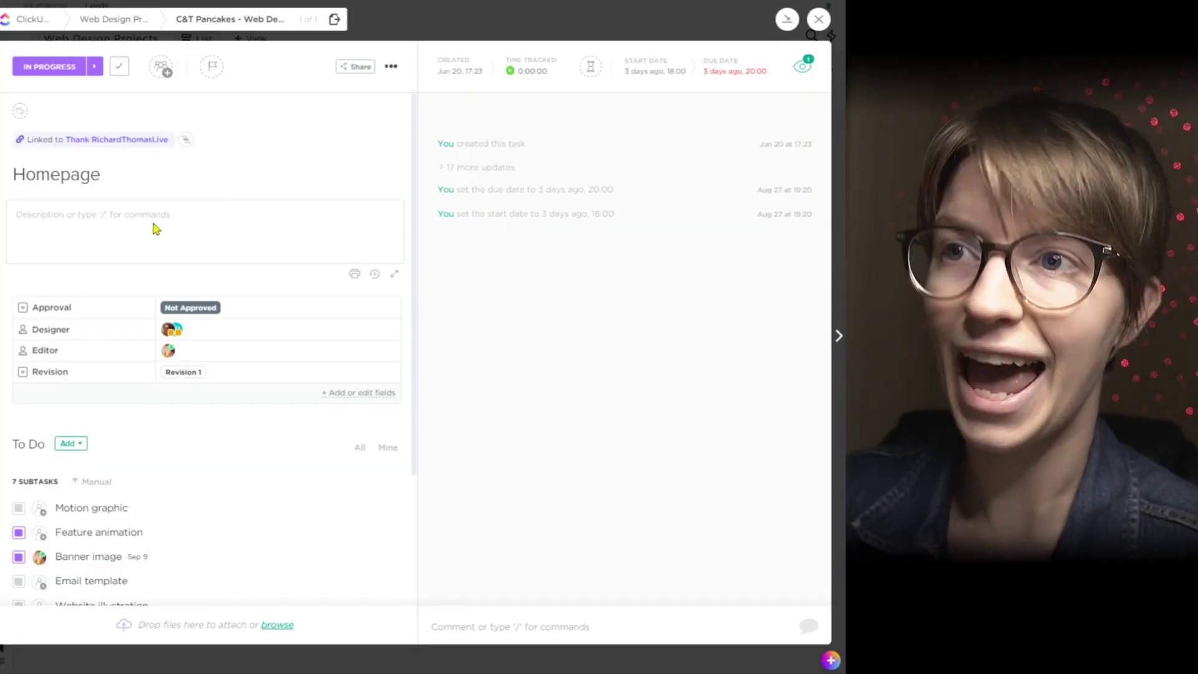
- Insert an @@ task mention of Thank RichardThomasLive in the Homepage description
{"action": "left_click", "coordinate": [126, 240]}
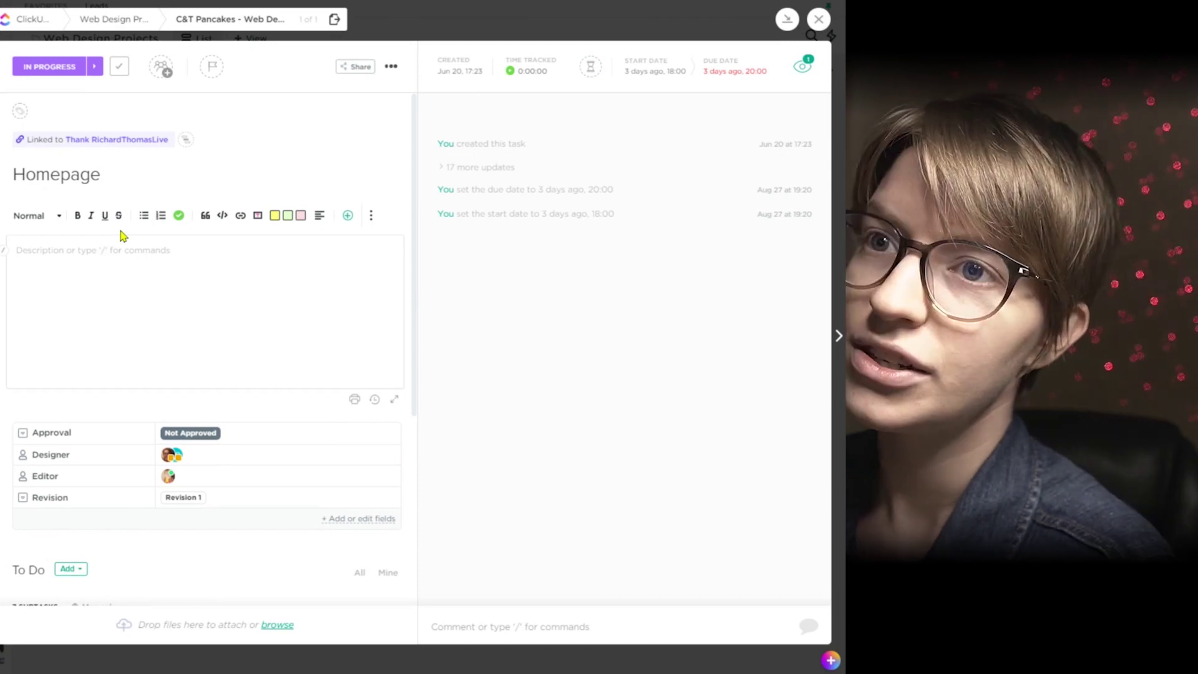
{"action": "type", "text": "@@"}
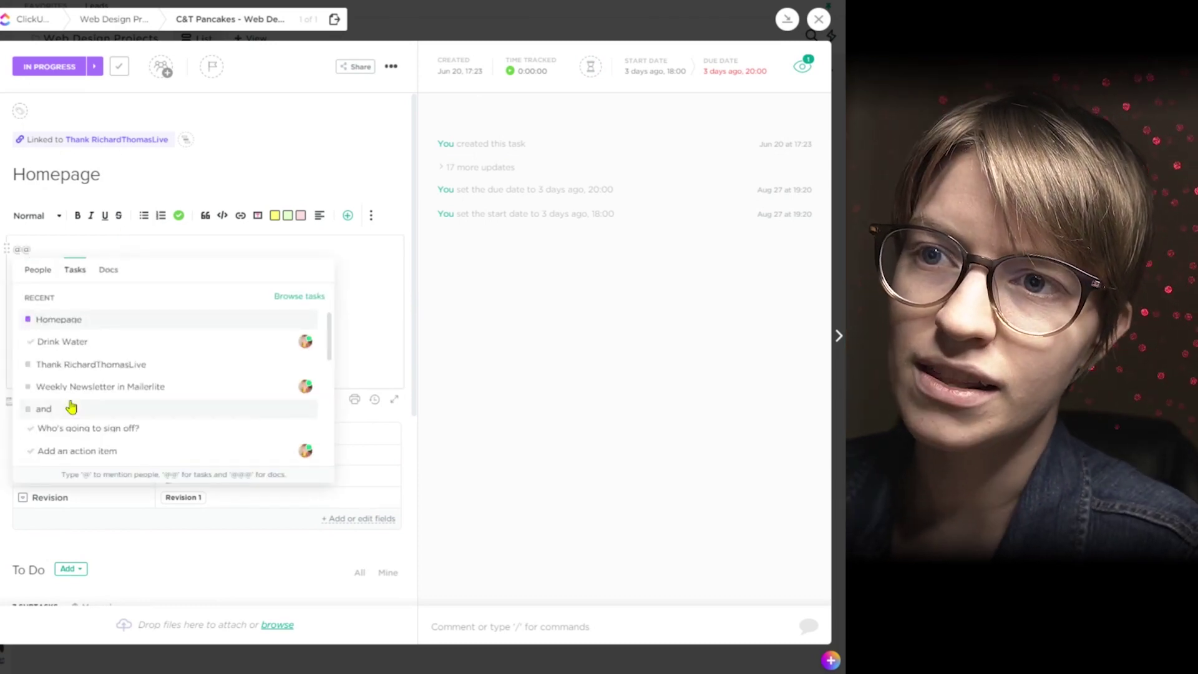
{"action": "left_click", "coordinate": [78, 365]}
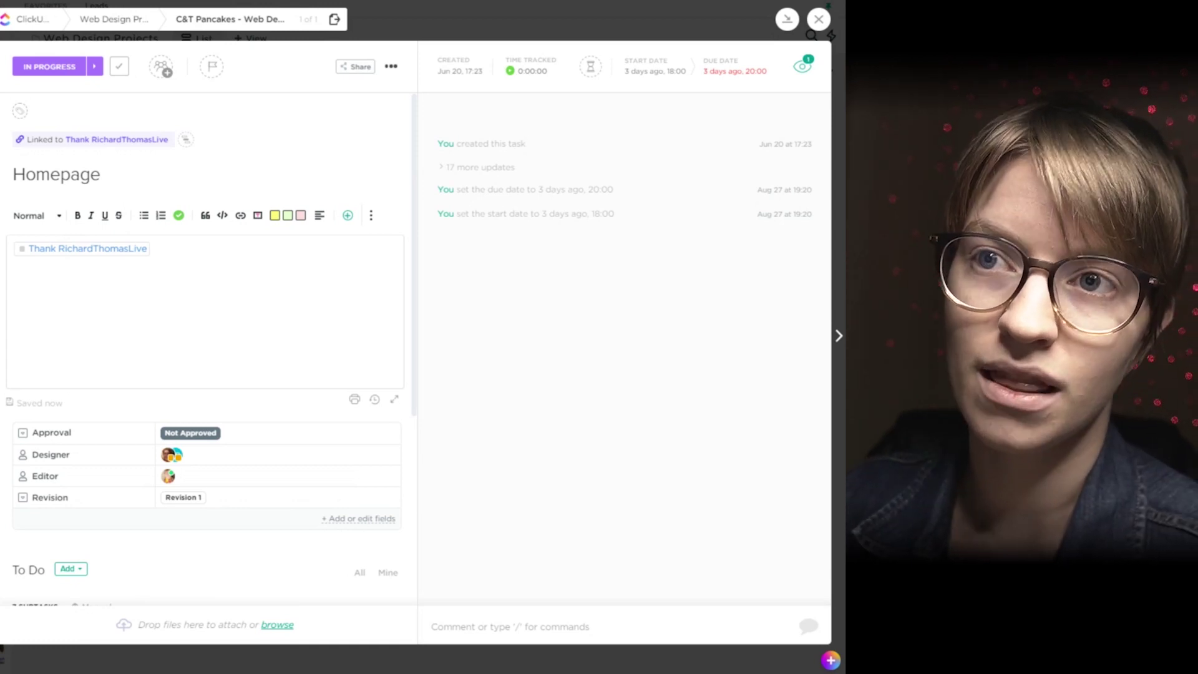
{"action": "type", "text": "@@"}
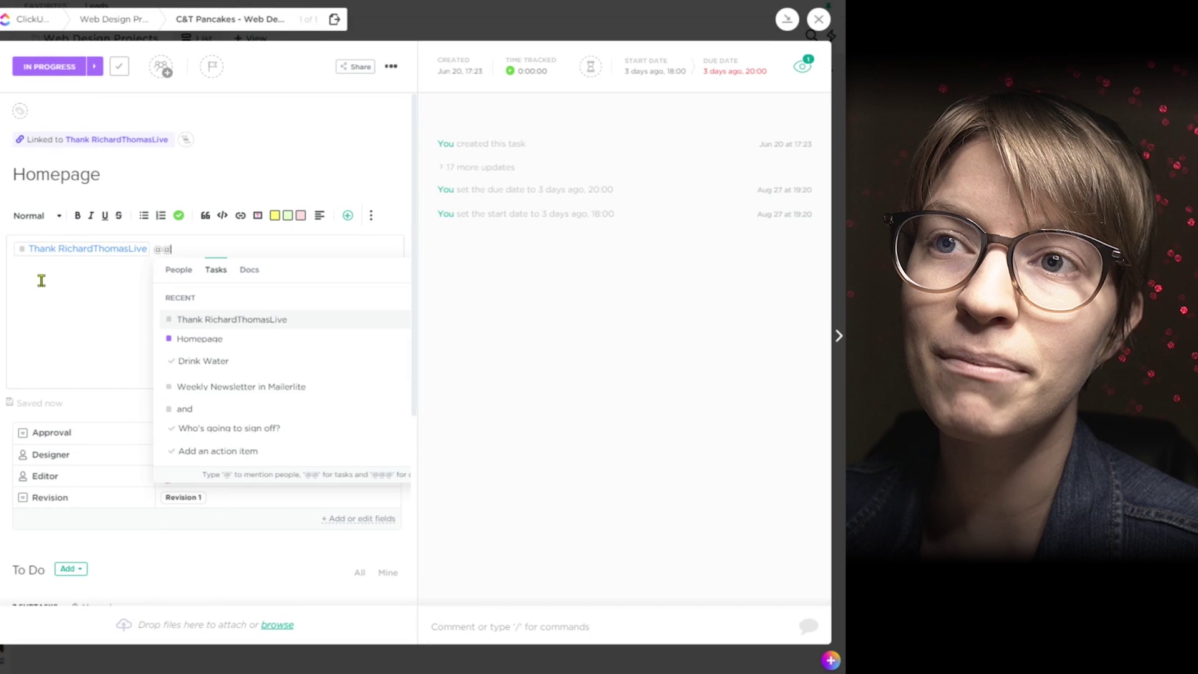
{"action": "left_click", "coordinate": [64, 249]}
{"action": "mouse_move", "coordinate": [87, 248]}
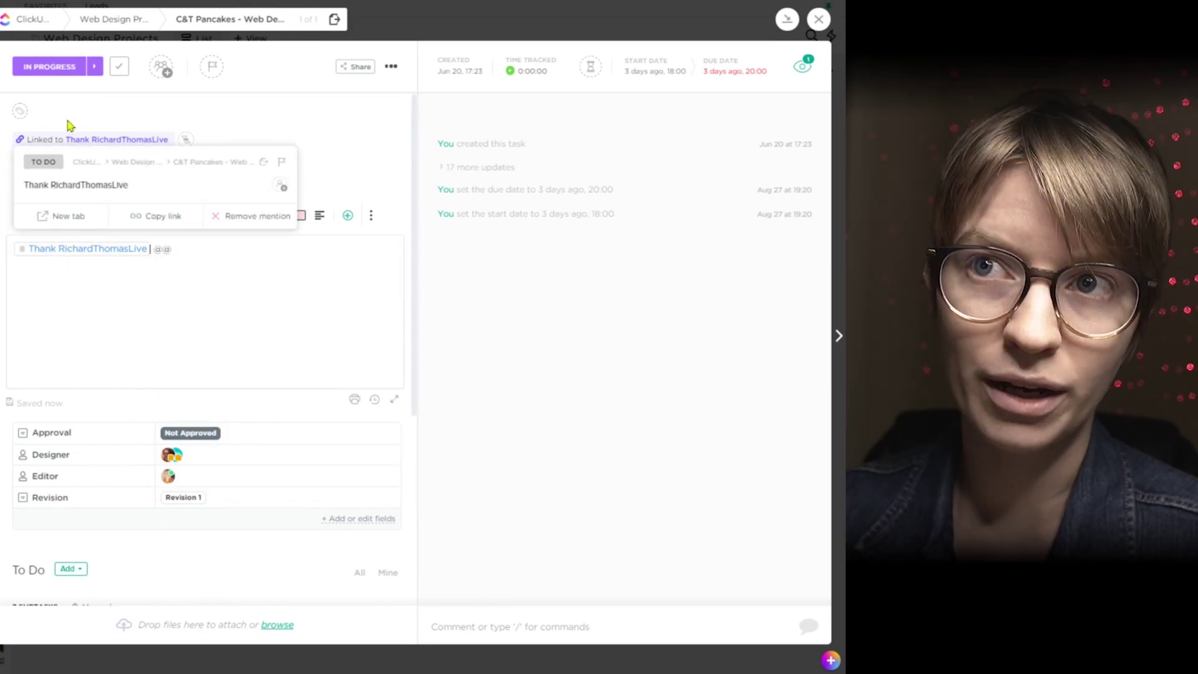
- Hop between Homepage and Thank RichardThomasLive via their Linked to labels, then return to the list
{"action": "left_click", "coordinate": [102, 140]}
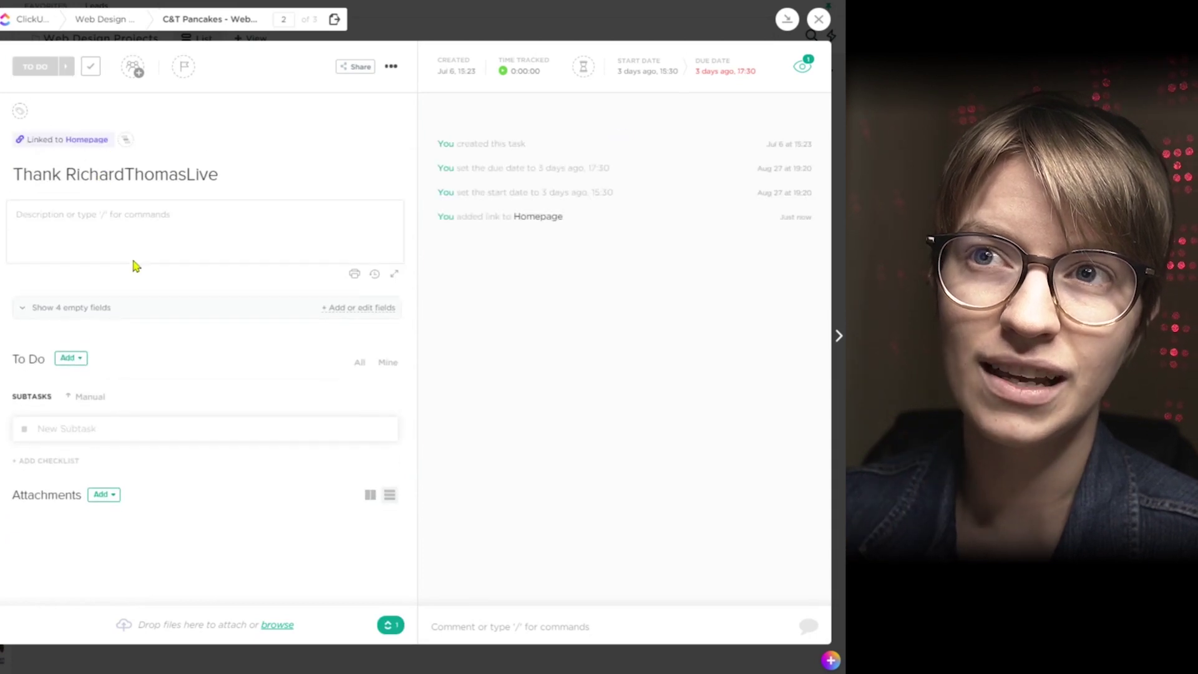
{"action": "left_click", "coordinate": [99, 140]}
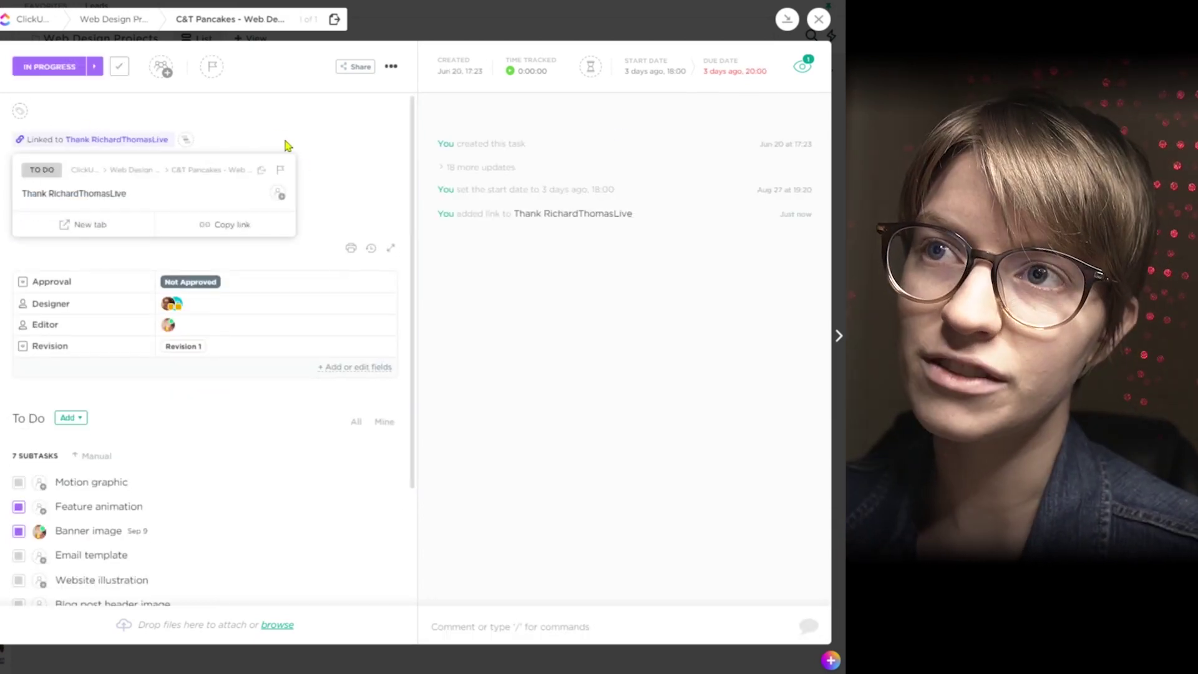
{"action": "left_click", "coordinate": [56, 215]}
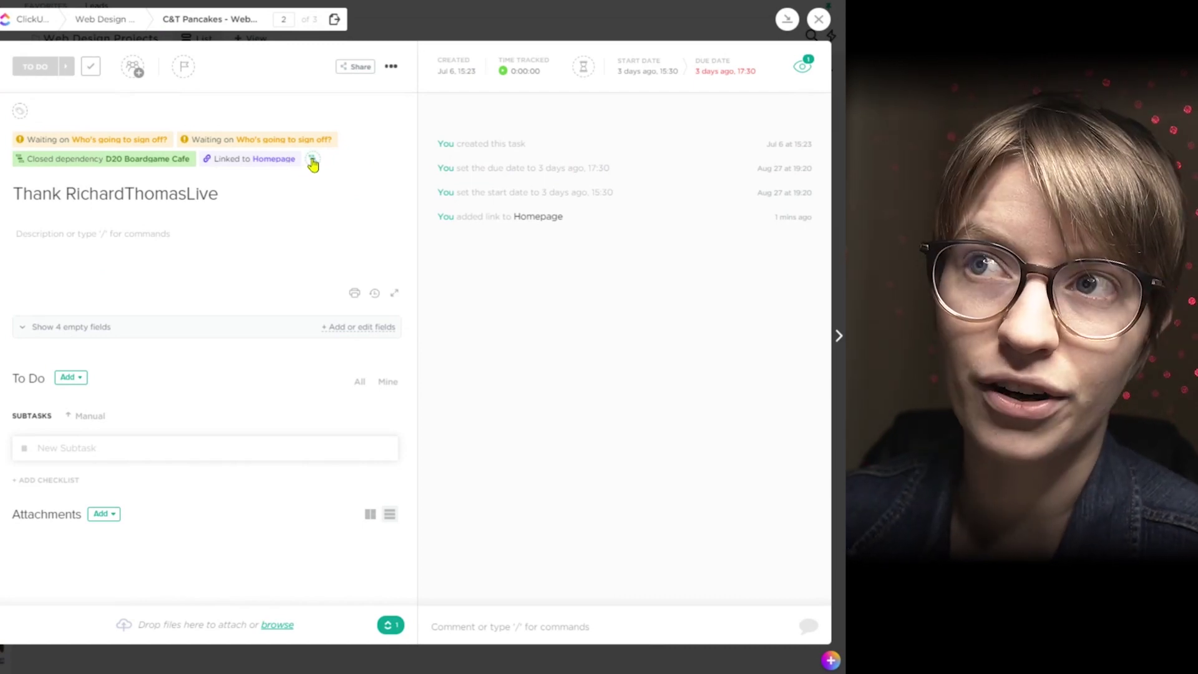
{"action": "left_click", "coordinate": [495, 13]}
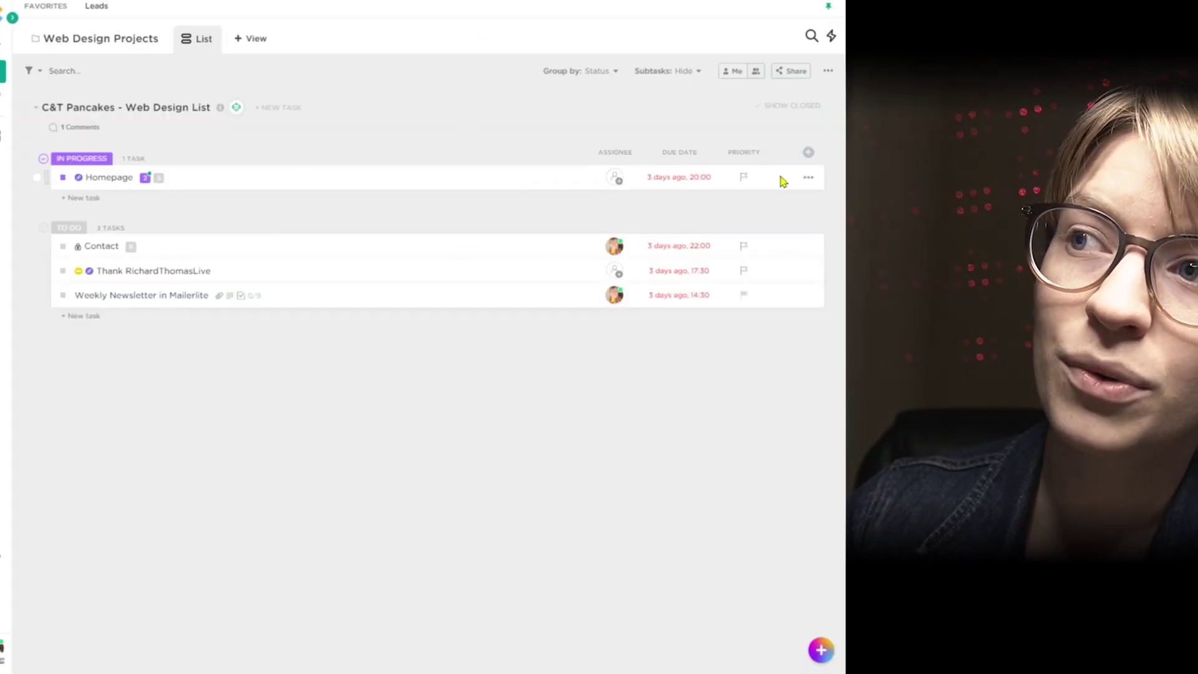
- View the Homepage task's dependencies from its row menu
{"action": "left_click", "coordinate": [809, 178]}
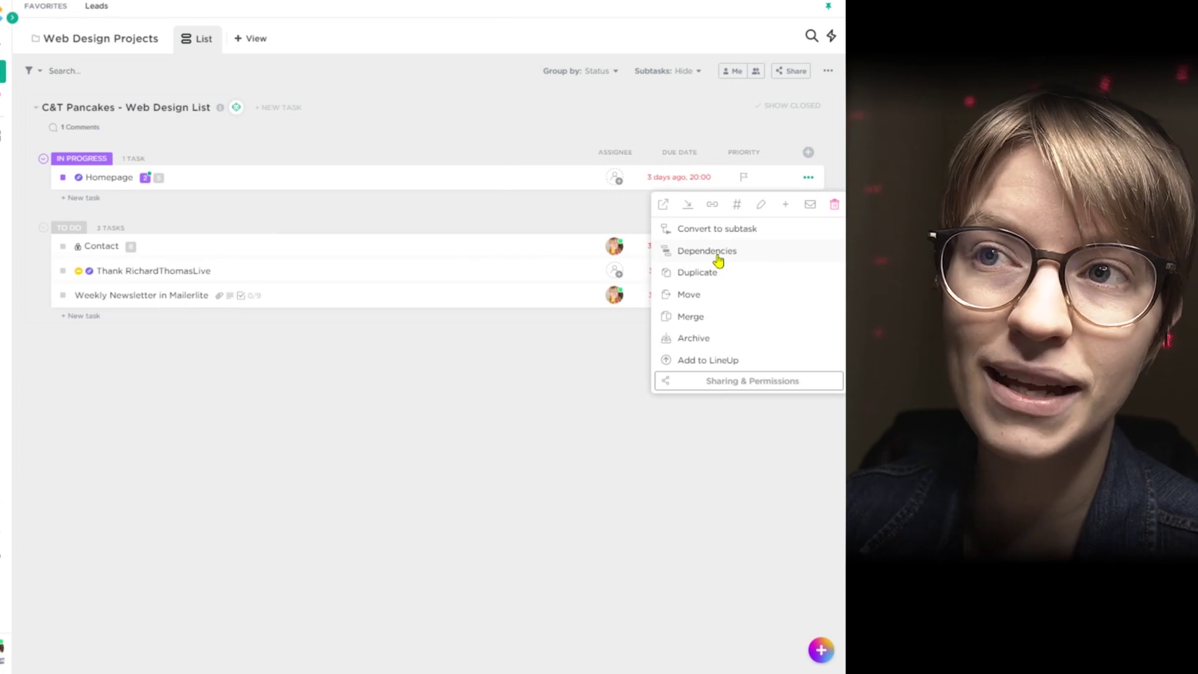
{"action": "left_click", "coordinate": [716, 261]}
{"action": "left_click", "coordinate": [582, 64]}
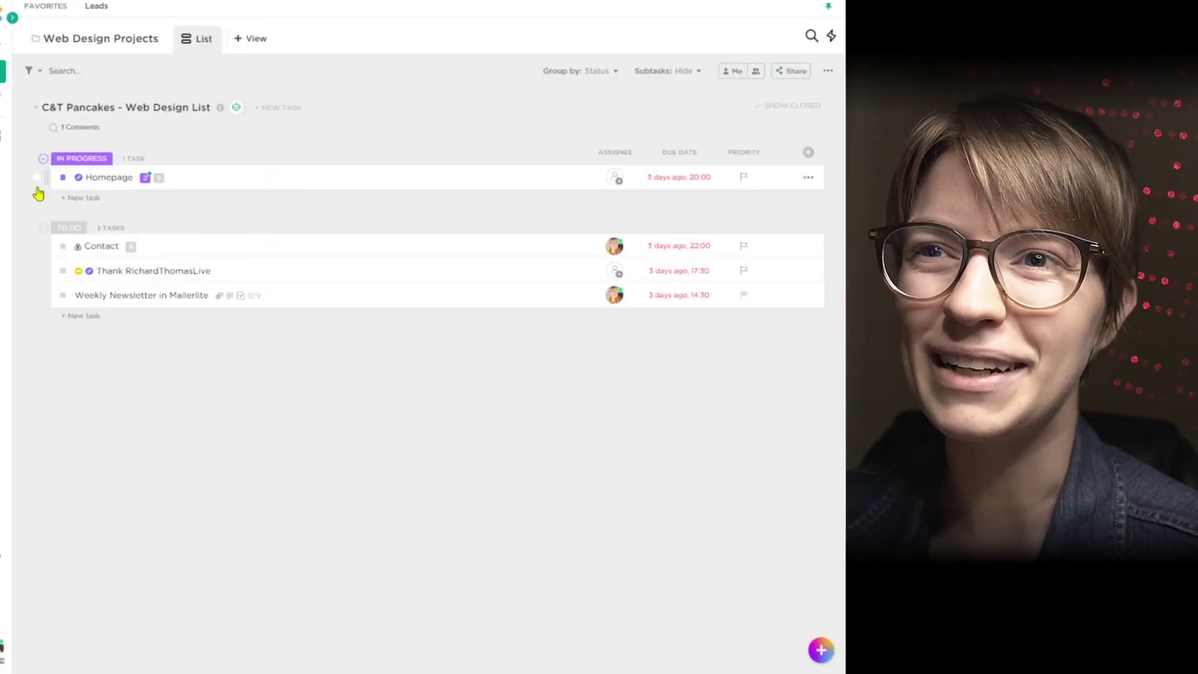
- Select Homepage, Contact and Weekly Newsletter and bring up their bulk Dependencies
{"action": "left_click", "coordinate": [36, 177]}
{"action": "left_click", "coordinate": [36, 245]}
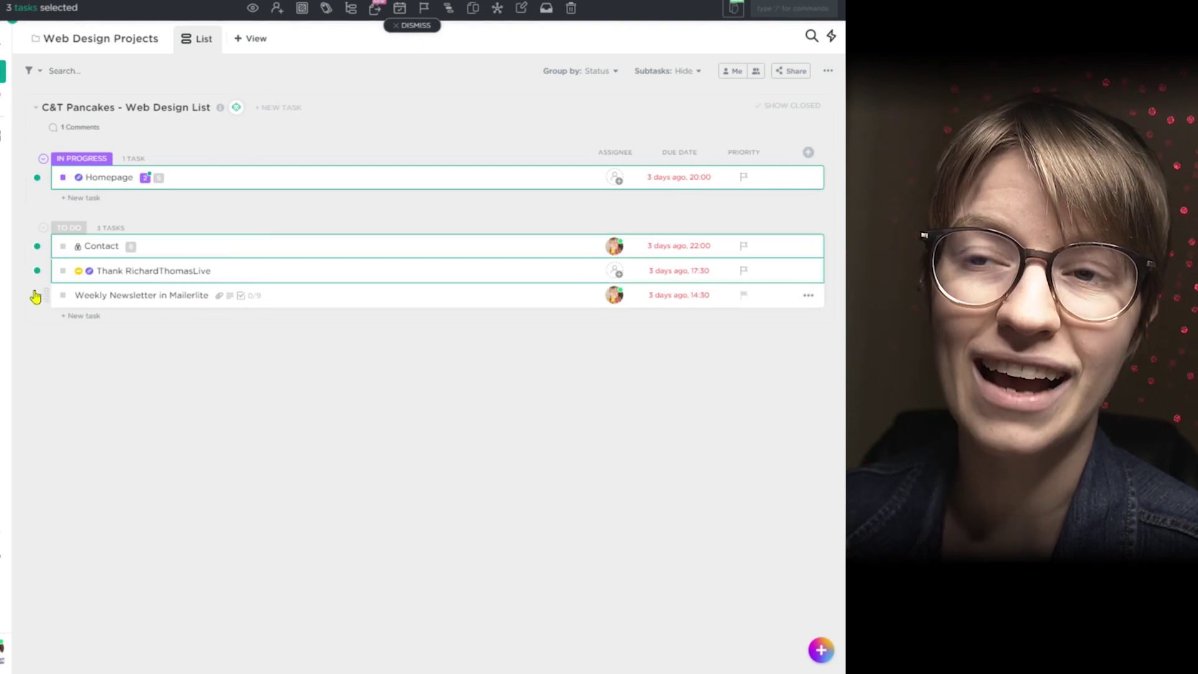
{"action": "left_click", "coordinate": [35, 296]}
{"action": "left_click", "coordinate": [447, 8]}
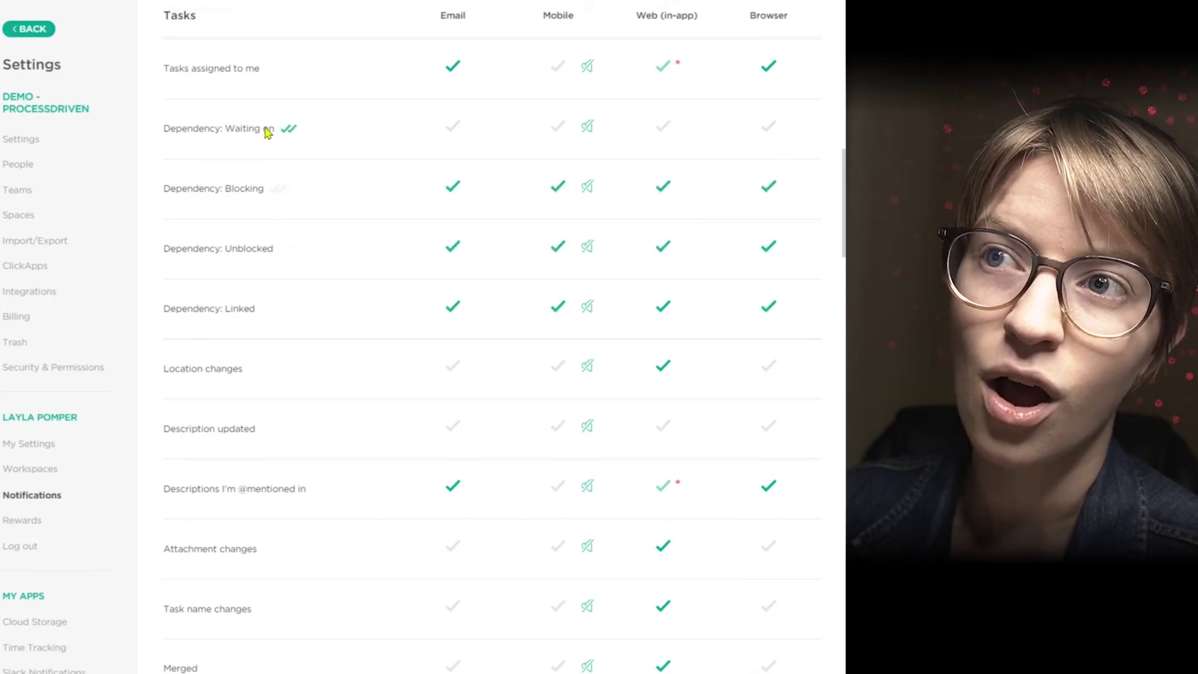
- Enable every notification channel for Dependency: Waiting on, clearing a stray text selection
{"action": "left_click", "coordinate": [287, 130]}
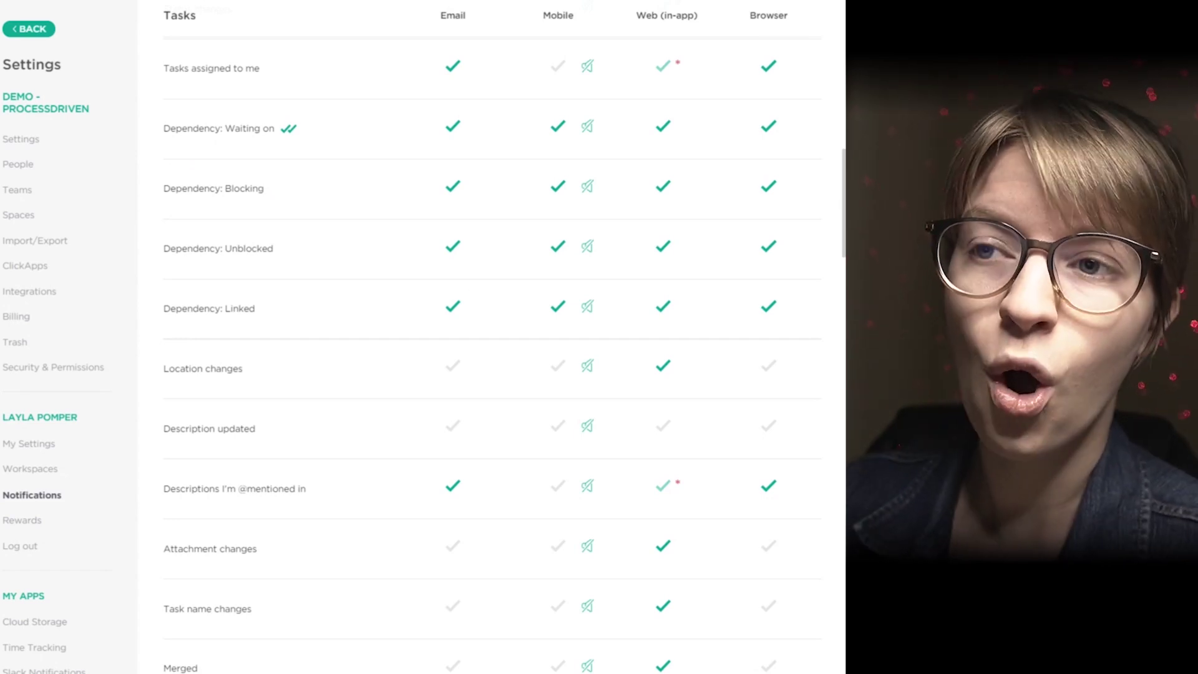
{"action": "scroll", "coordinate": [242, 356], "scroll_direction": "up", "scroll_amount": 7}
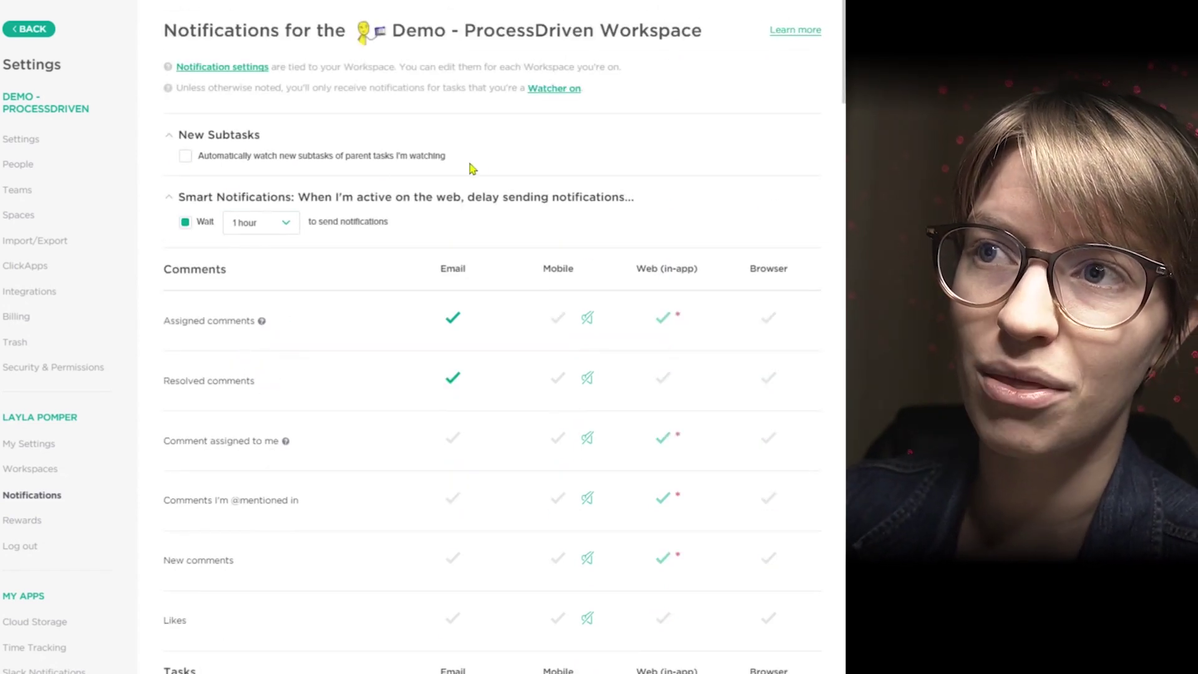
{"action": "left_click_drag", "start_coordinate": [436, 172], "coordinate": [205, 161]}
{"action": "left_click", "coordinate": [147, 173]}
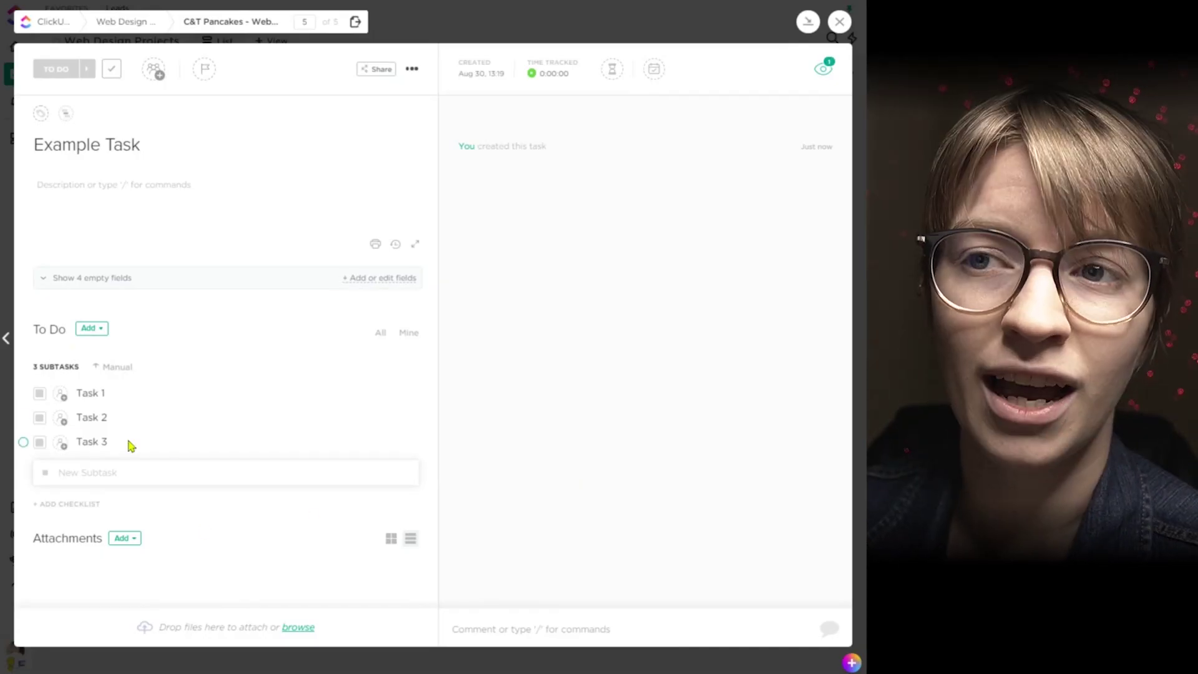
{"action": "mouse_move", "coordinate": [93, 418]}
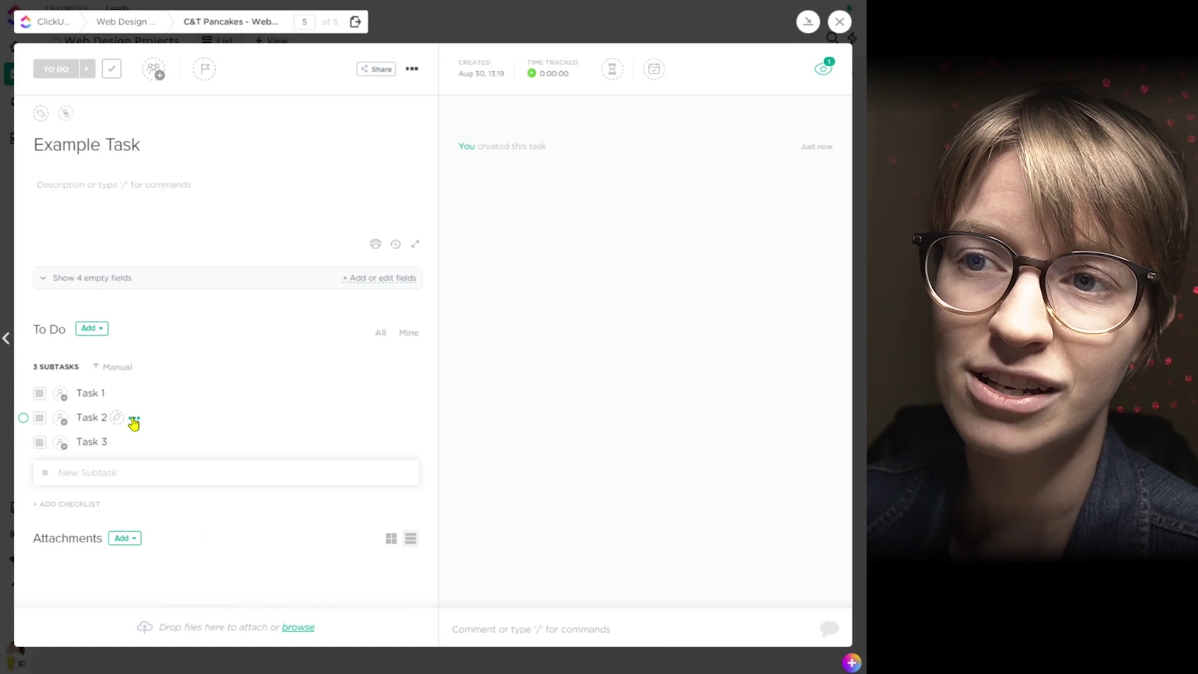
- Make subtask Task 2 wait on Task 1 and block Task 3
{"action": "left_click", "coordinate": [134, 423]}
{"action": "left_click", "coordinate": [161, 493]}
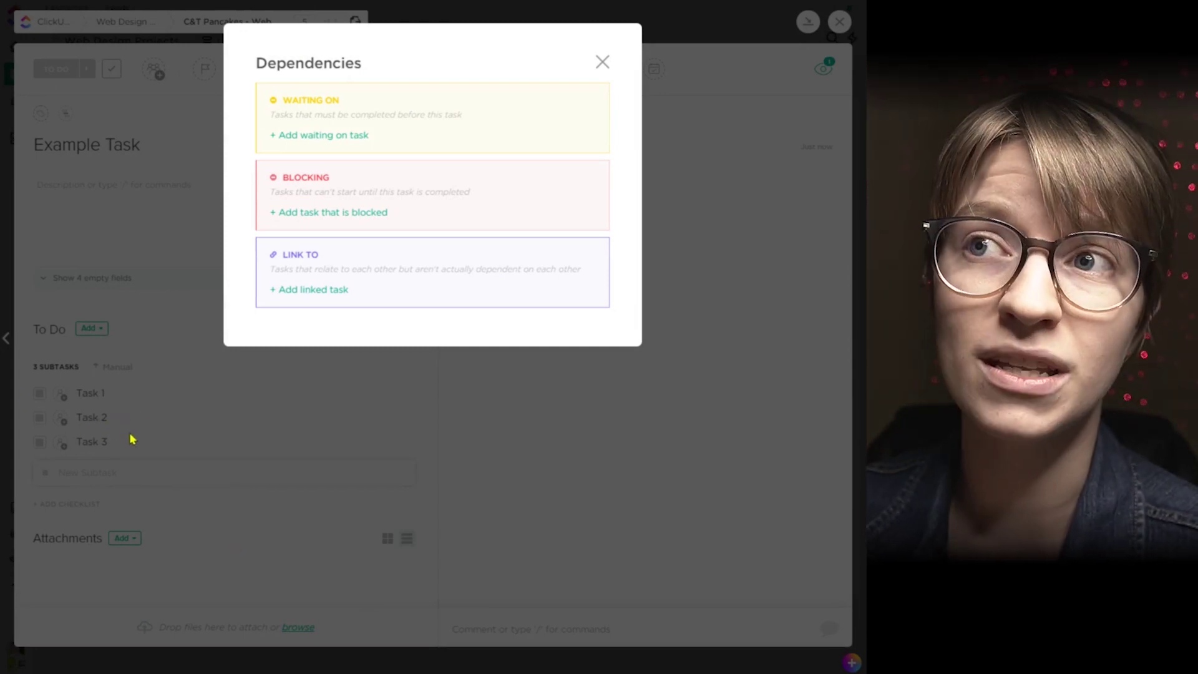
{"action": "left_click", "coordinate": [324, 138]}
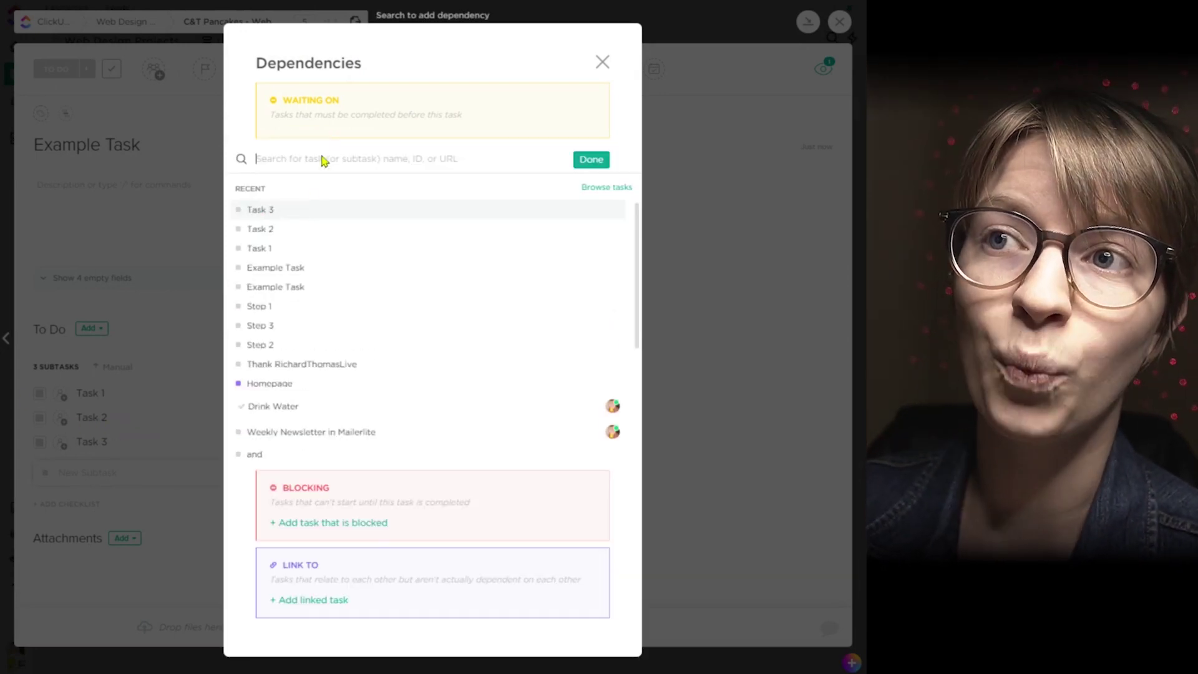
{"action": "left_click", "coordinate": [282, 249]}
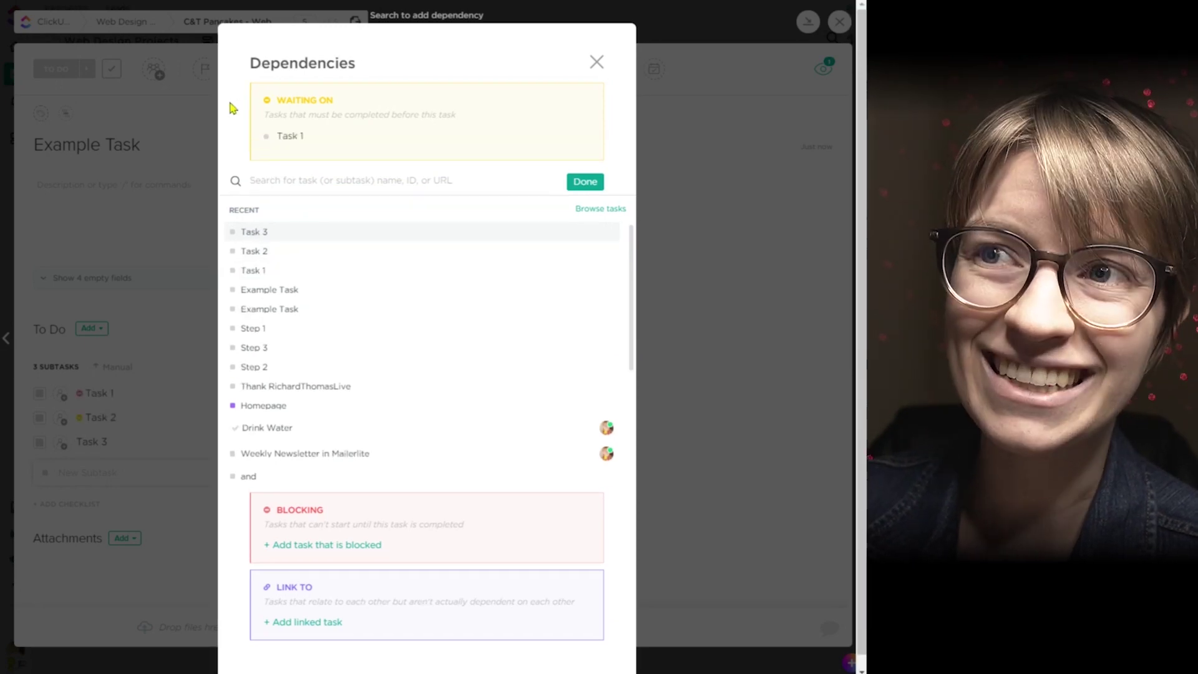
{"action": "left_click", "coordinate": [334, 546]}
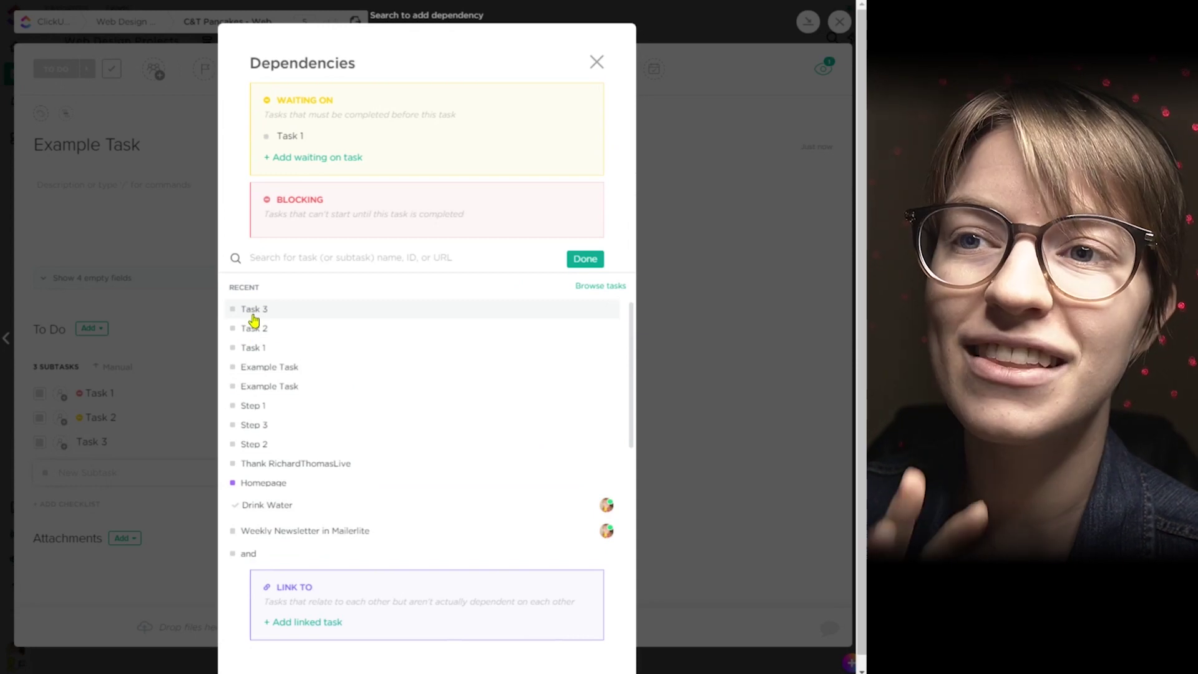
{"action": "left_click", "coordinate": [252, 315]}
{"action": "left_click", "coordinate": [585, 281]}
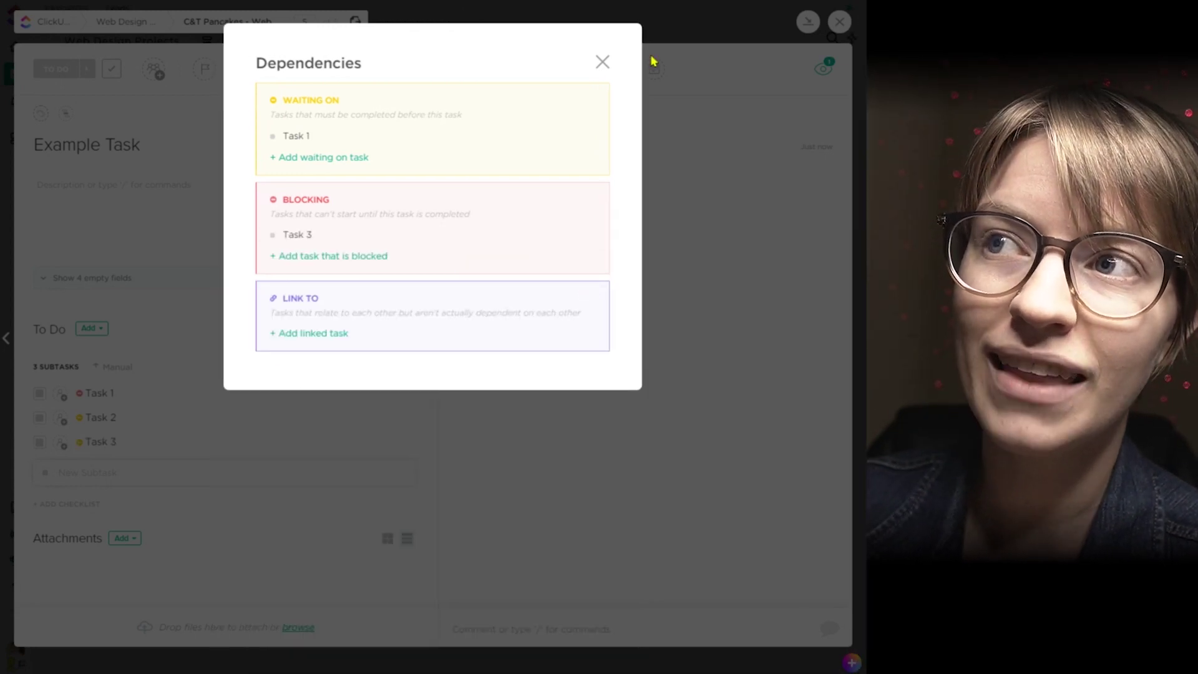
{"action": "left_click", "coordinate": [602, 62]}
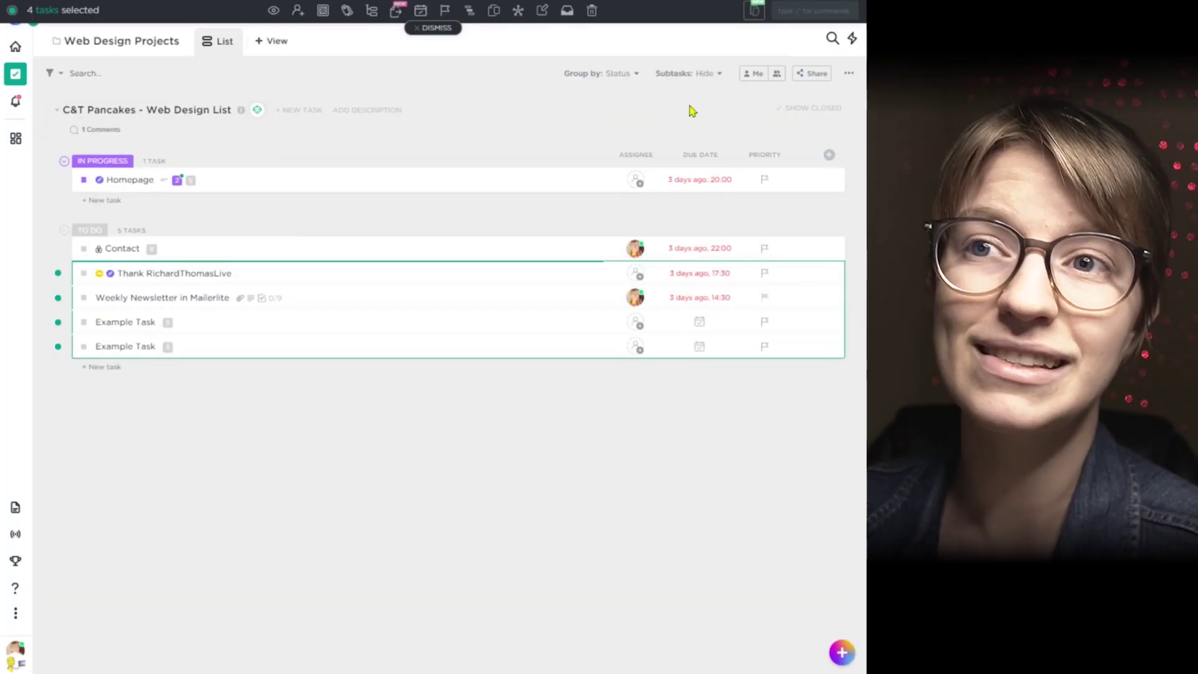
- Select Contact and Homepage, add a Board view, and show the selected cards' dependencies
{"action": "left_click", "coordinate": [58, 252]}
{"action": "left_click", "coordinate": [56, 181]}
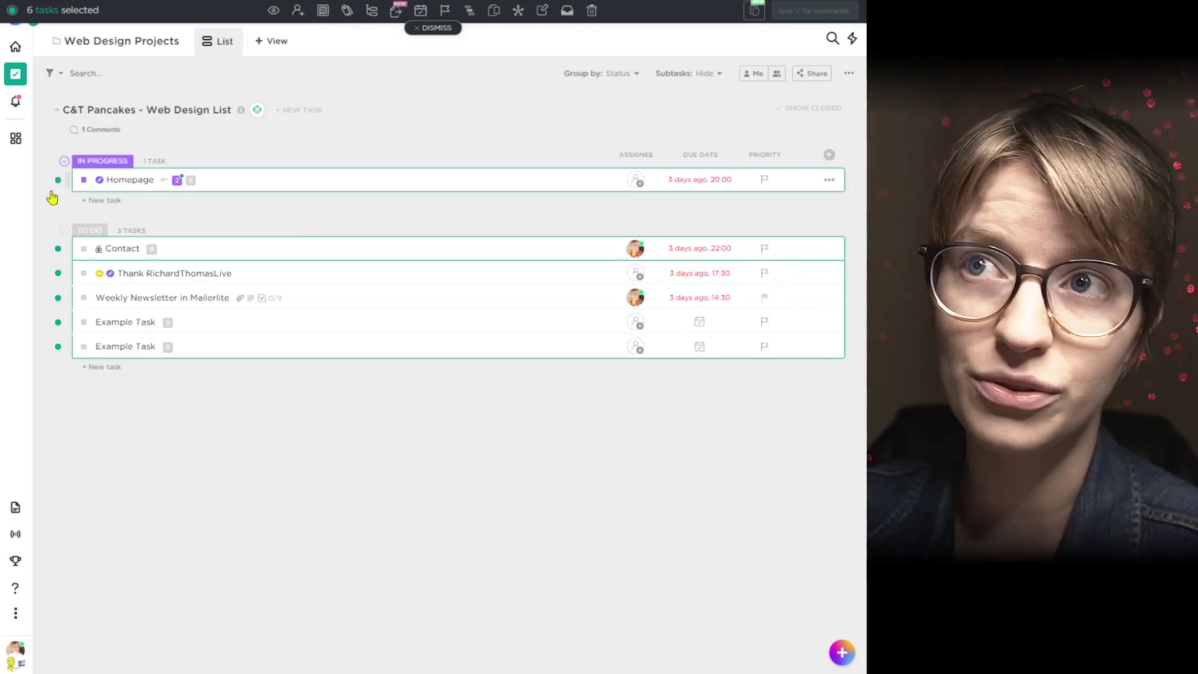
{"action": "left_click", "coordinate": [274, 40]}
{"action": "left_click", "coordinate": [285, 121]}
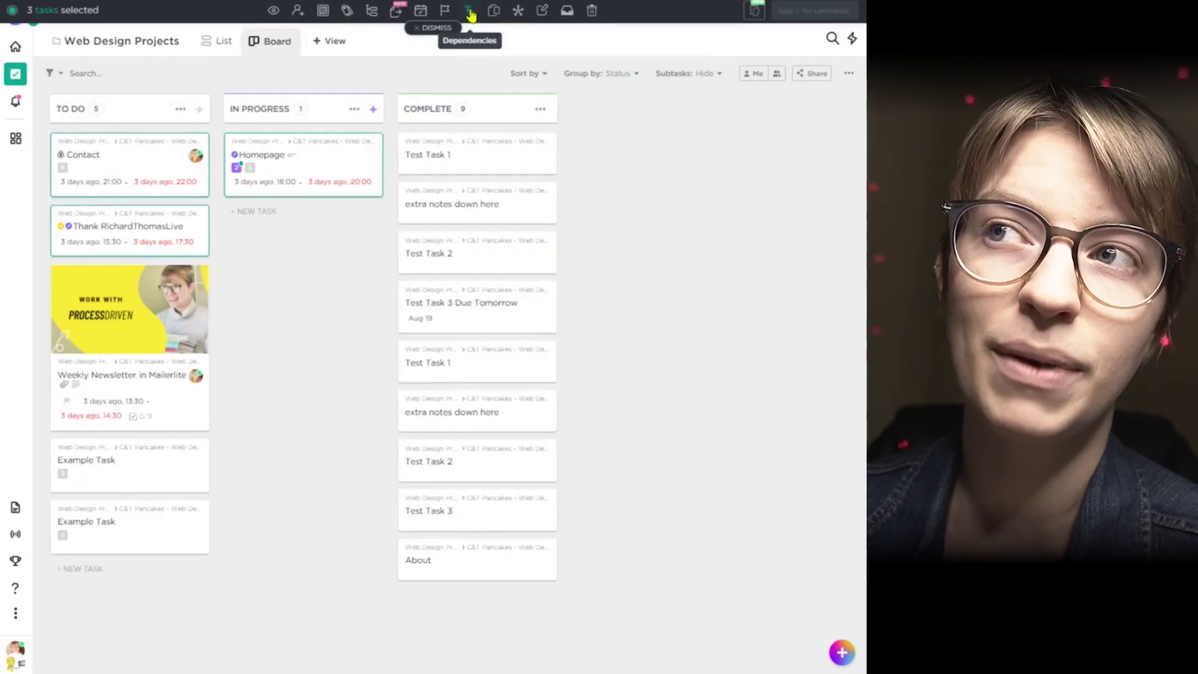
{"action": "left_click", "coordinate": [470, 12]}
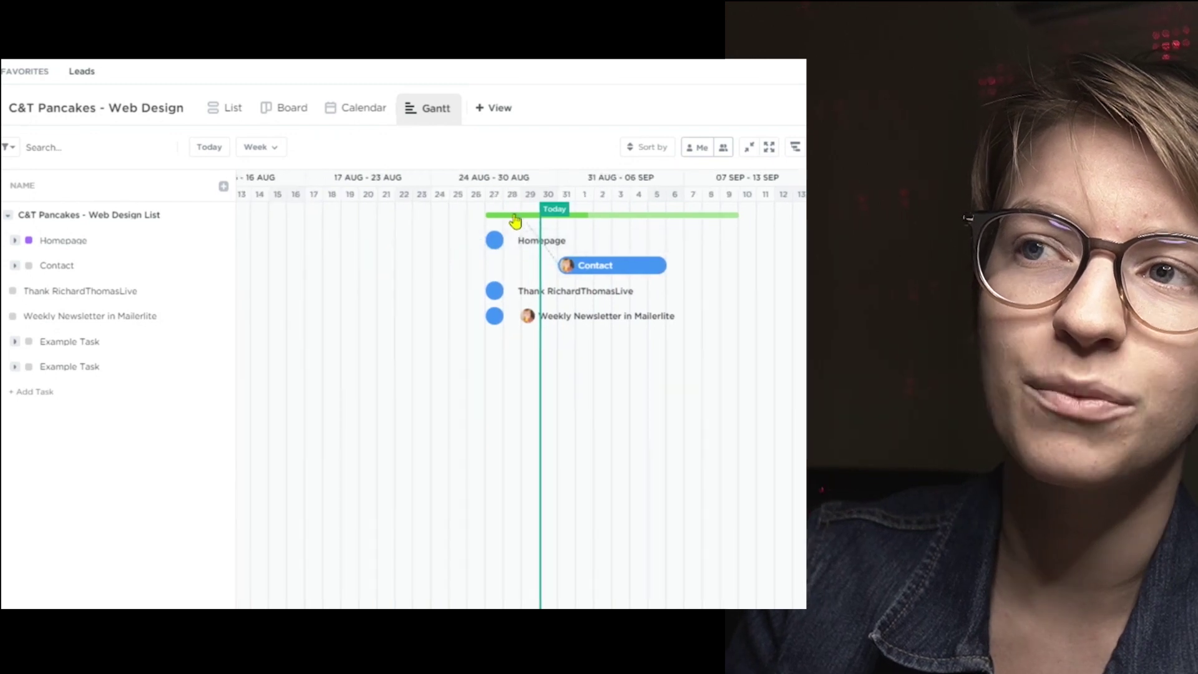
- In Gantt, make Contact and Thank RichardThomasLive depend on Homepage; Thank RichardThomasLive becomes a bar near 7 Sep
{"action": "left_click_drag", "start_coordinate": [506, 242], "coordinate": [674, 267]}
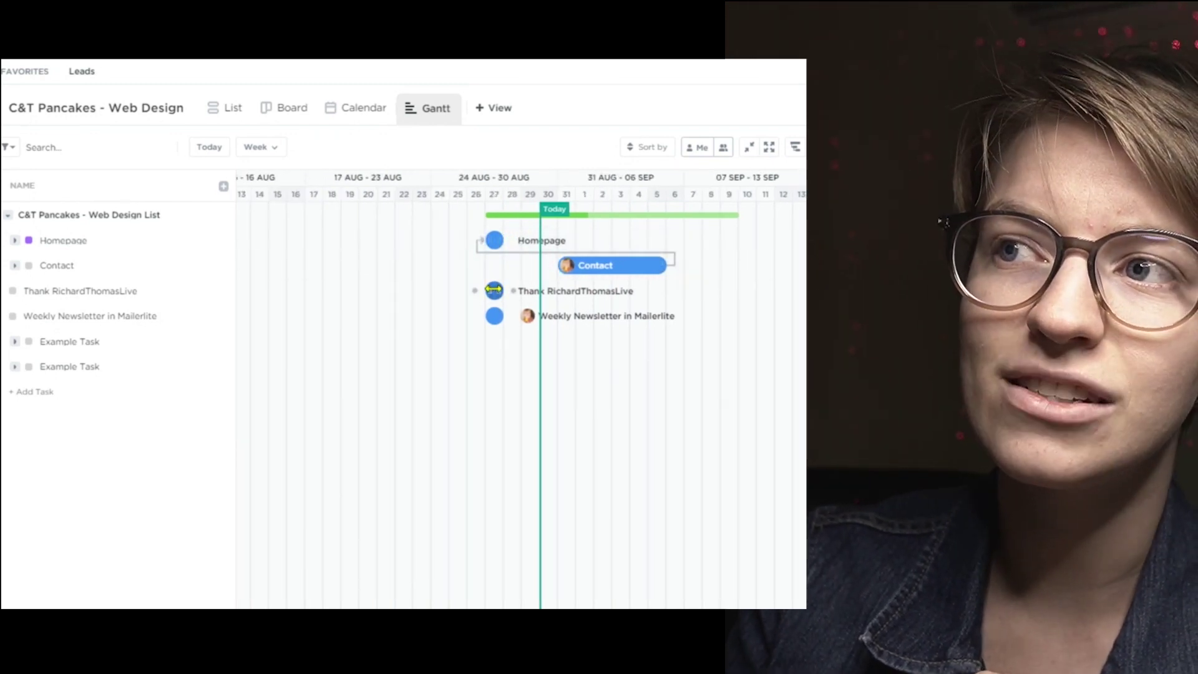
{"action": "left_click_drag", "start_coordinate": [481, 289], "coordinate": [756, 275]}
{"action": "left_click_drag", "start_coordinate": [569, 278], "coordinate": [689, 269]}
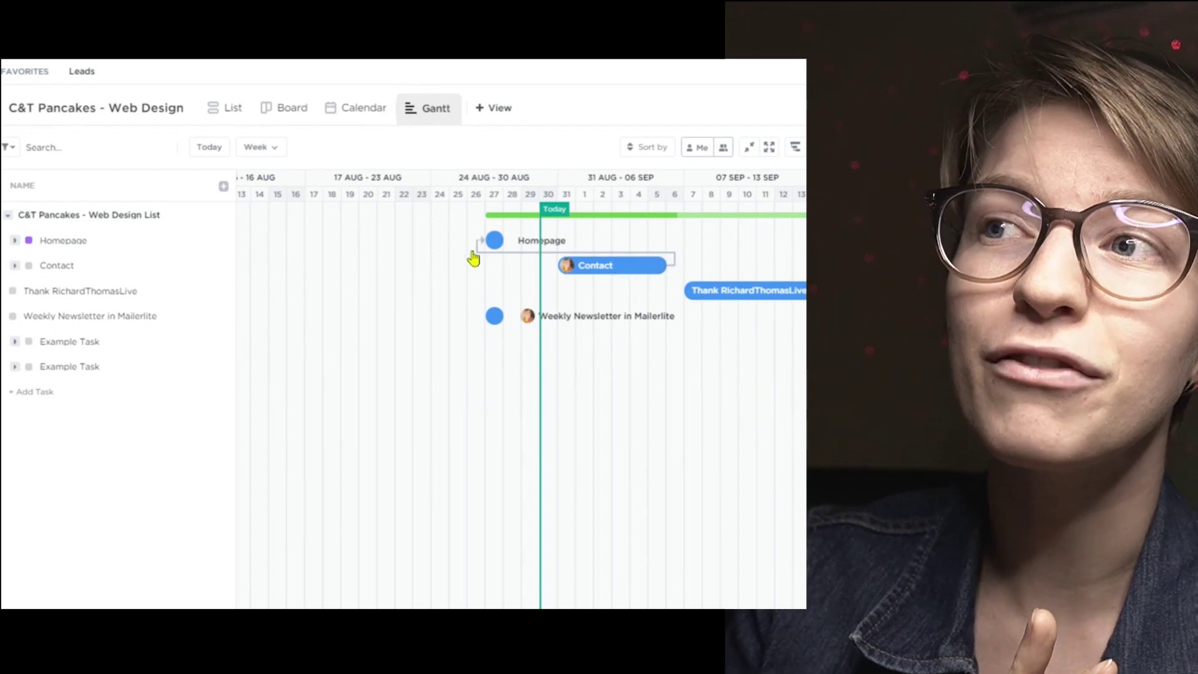
{"action": "left_click_drag", "start_coordinate": [481, 242], "coordinate": [693, 291]}
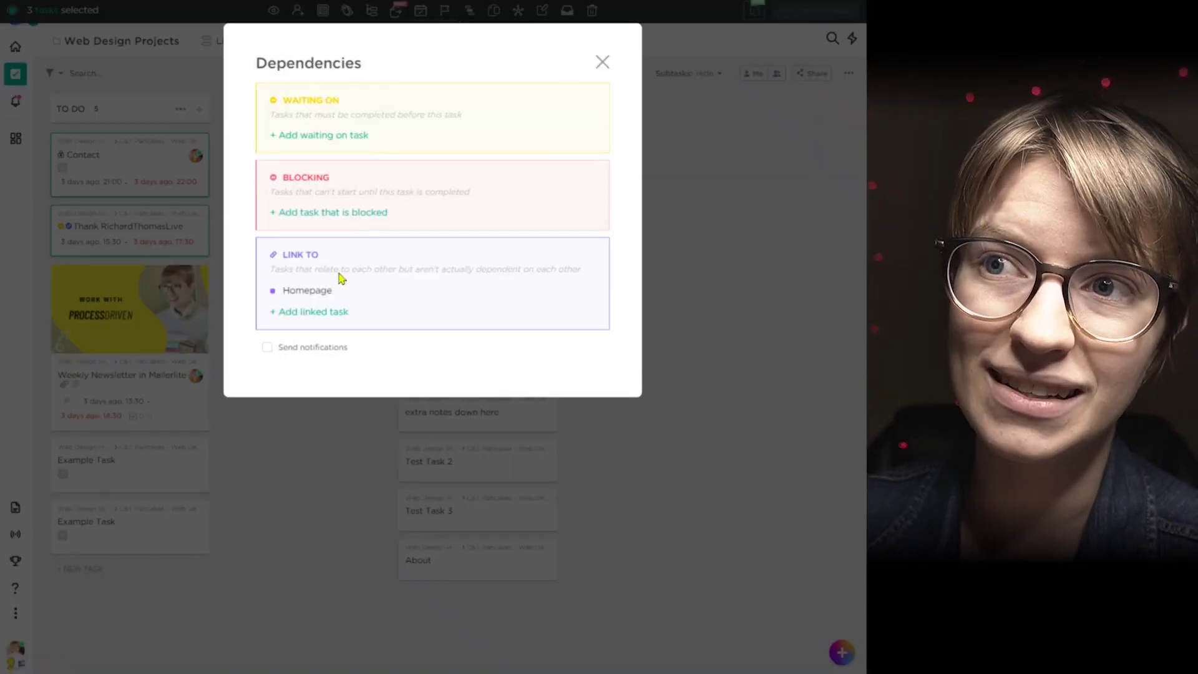
- Link the selected tasks Many to One to Thank RichardThomasLive
{"action": "left_click", "coordinate": [601, 63]}
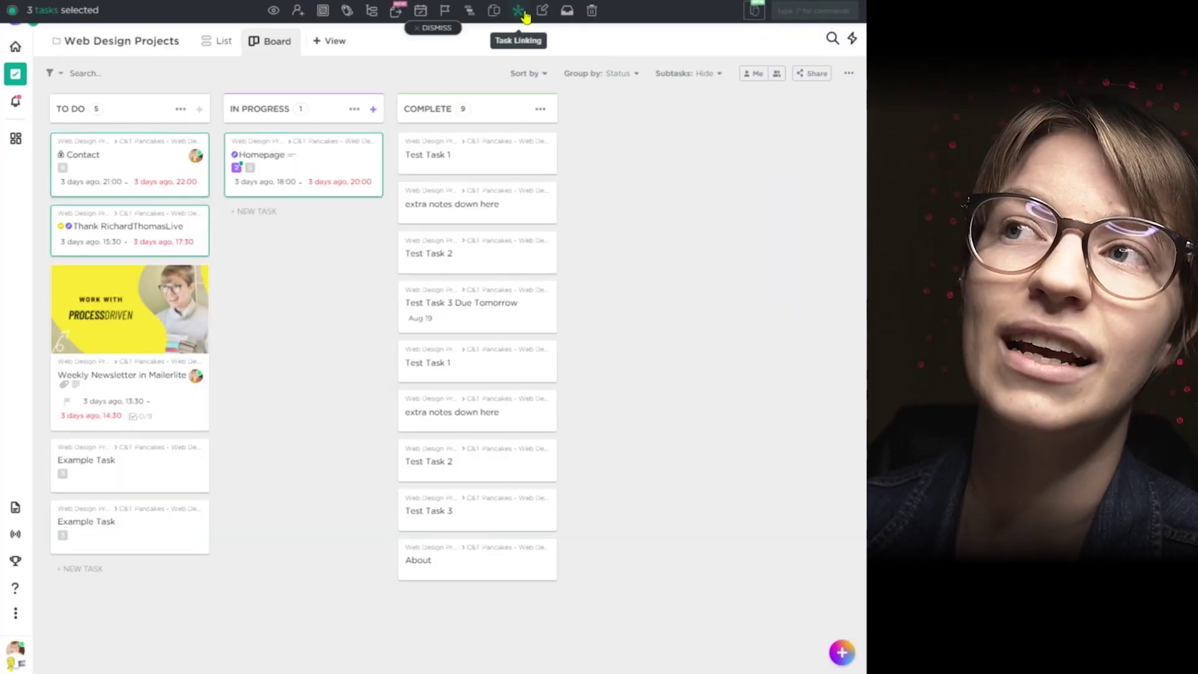
{"action": "left_click", "coordinate": [520, 11]}
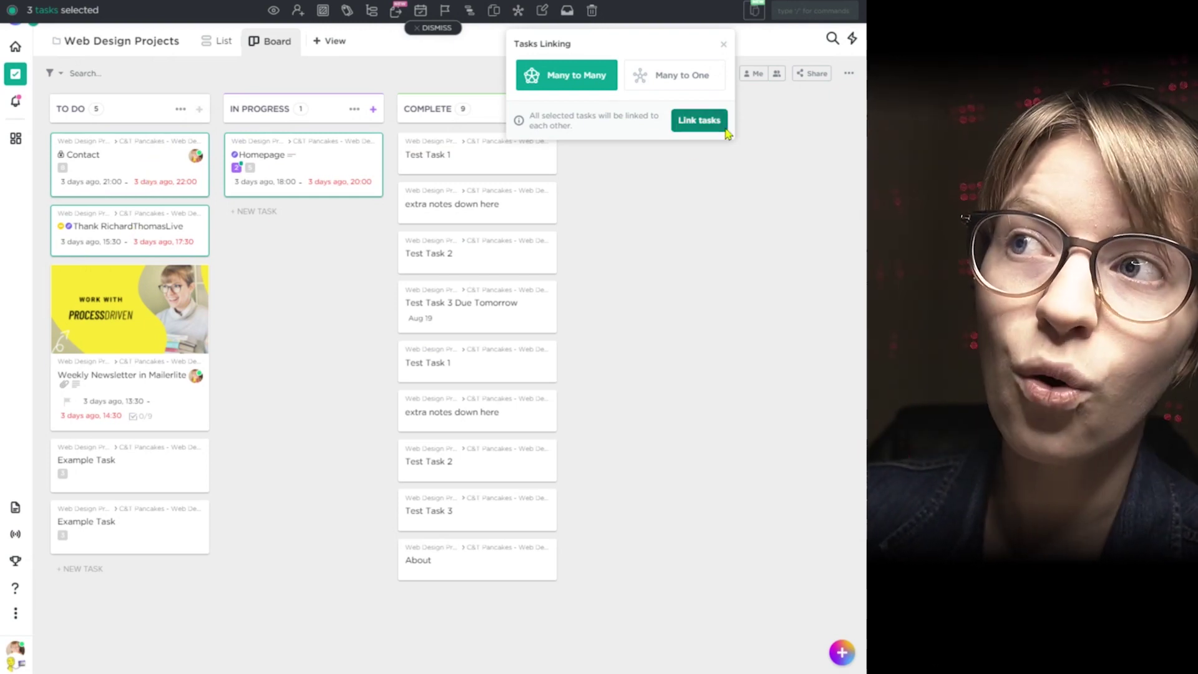
{"action": "left_click", "coordinate": [668, 76]}
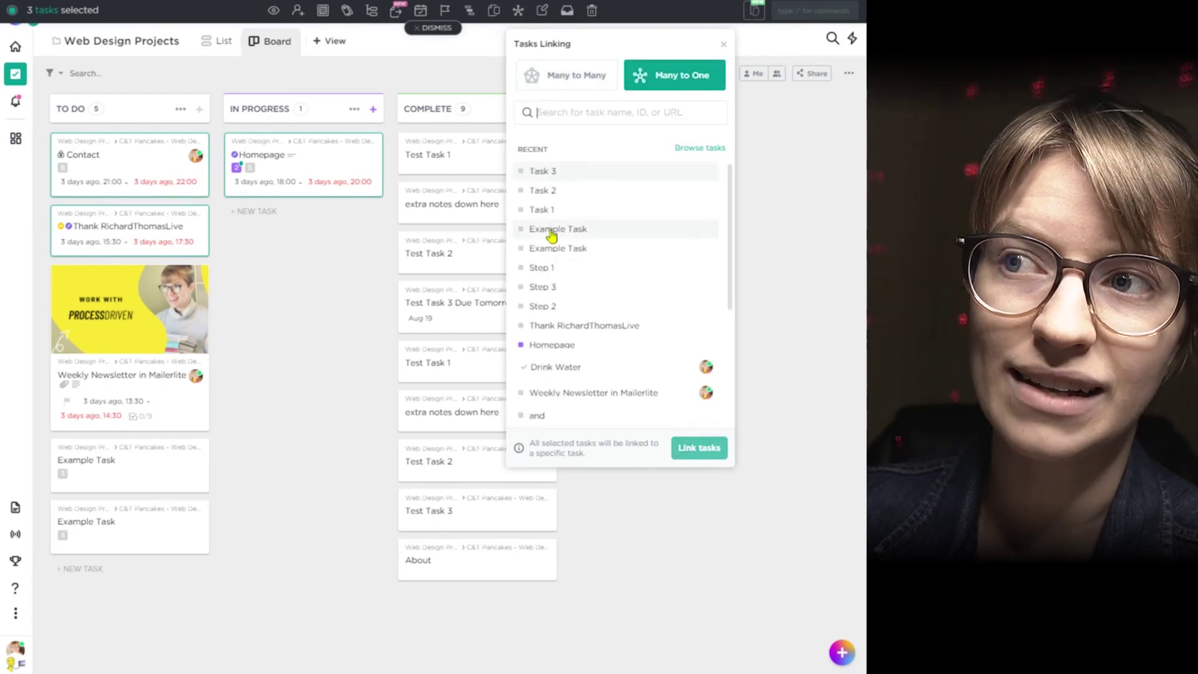
{"action": "left_click", "coordinate": [566, 327]}
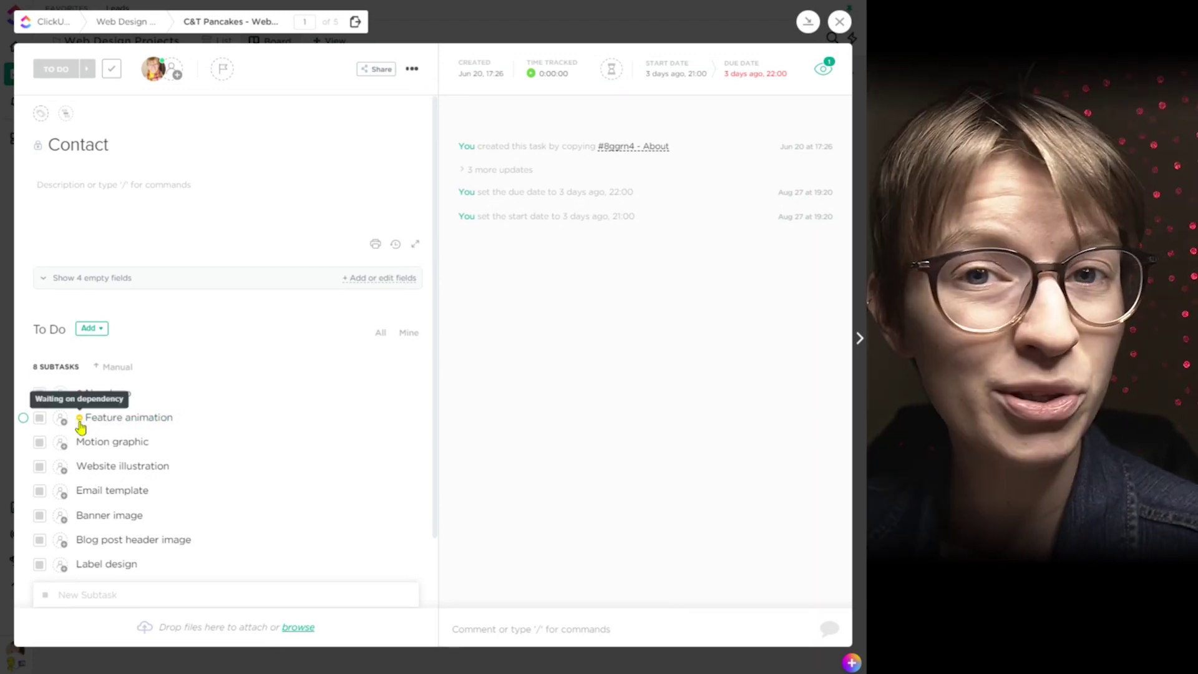
- Set the Feature animation subtask's status to Closed
{"action": "left_click", "coordinate": [41, 421]}
{"action": "left_click", "coordinate": [65, 510]}
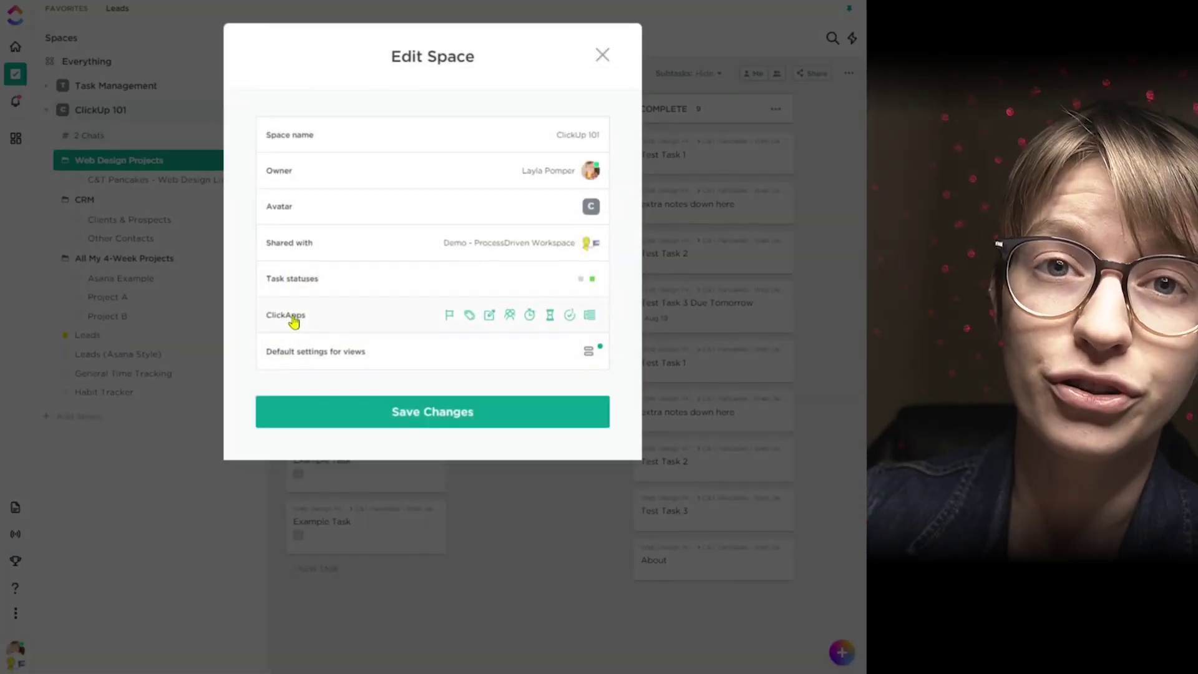
- Enable and save the space's Reschedule Dependencies ClickApp, then open Thank RichardThomasLive
{"action": "left_click", "coordinate": [293, 316]}
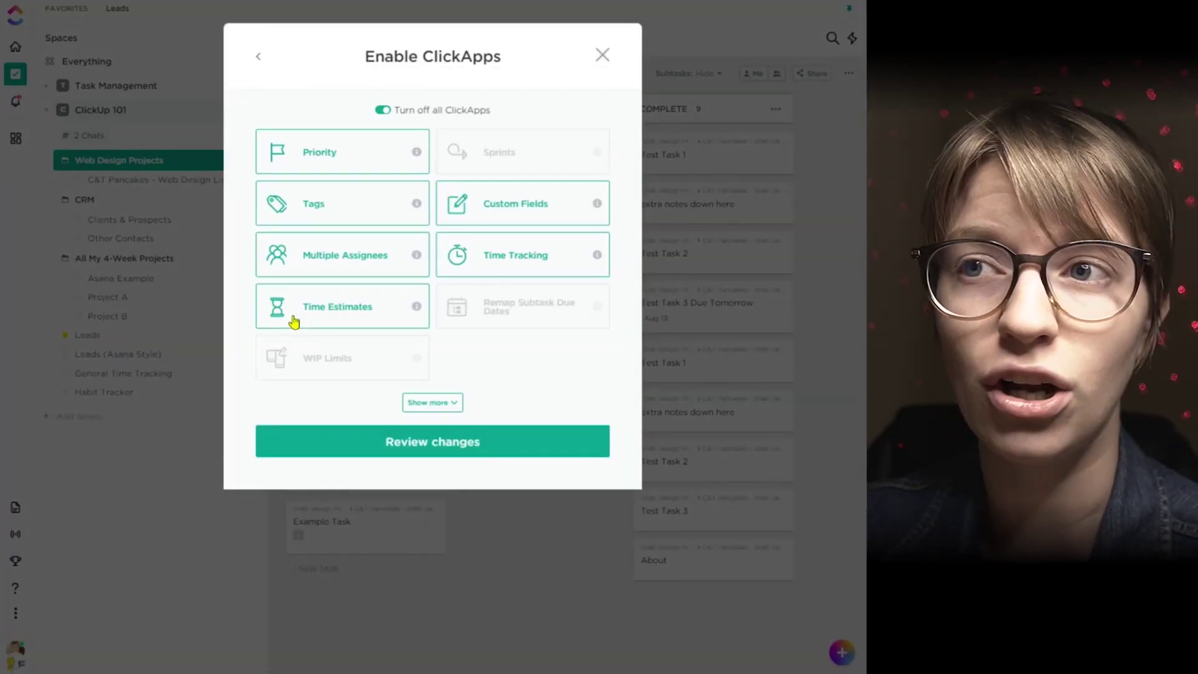
{"action": "left_click", "coordinate": [422, 401]}
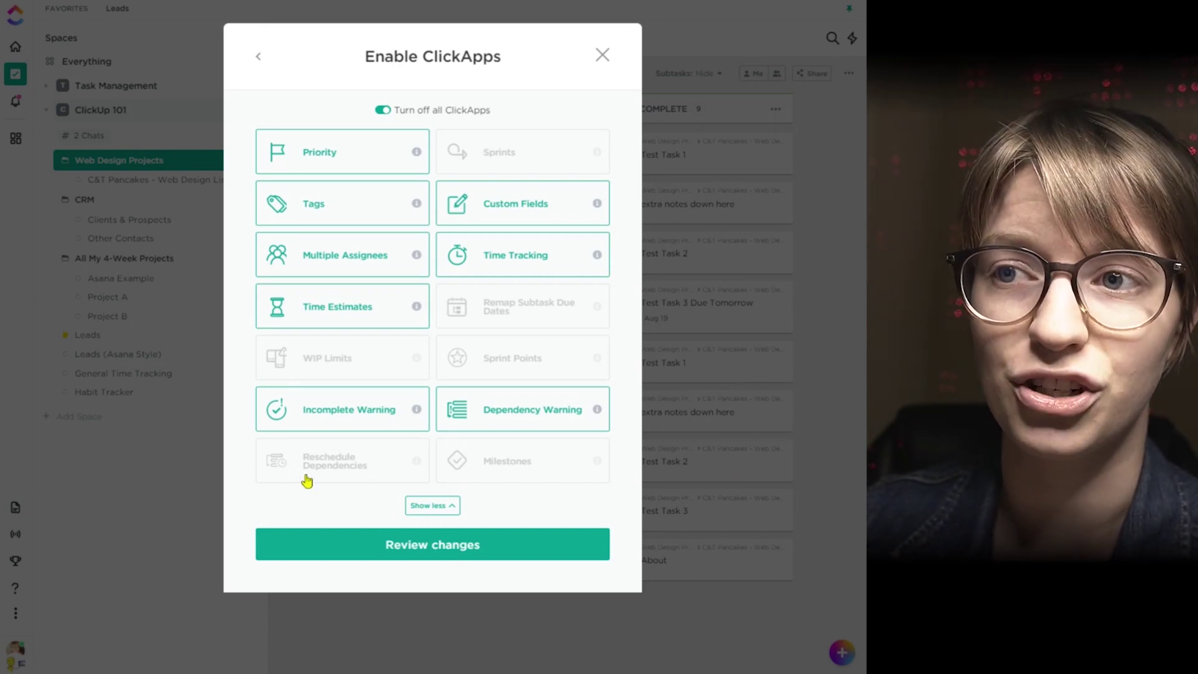
{"action": "left_click", "coordinate": [306, 479]}
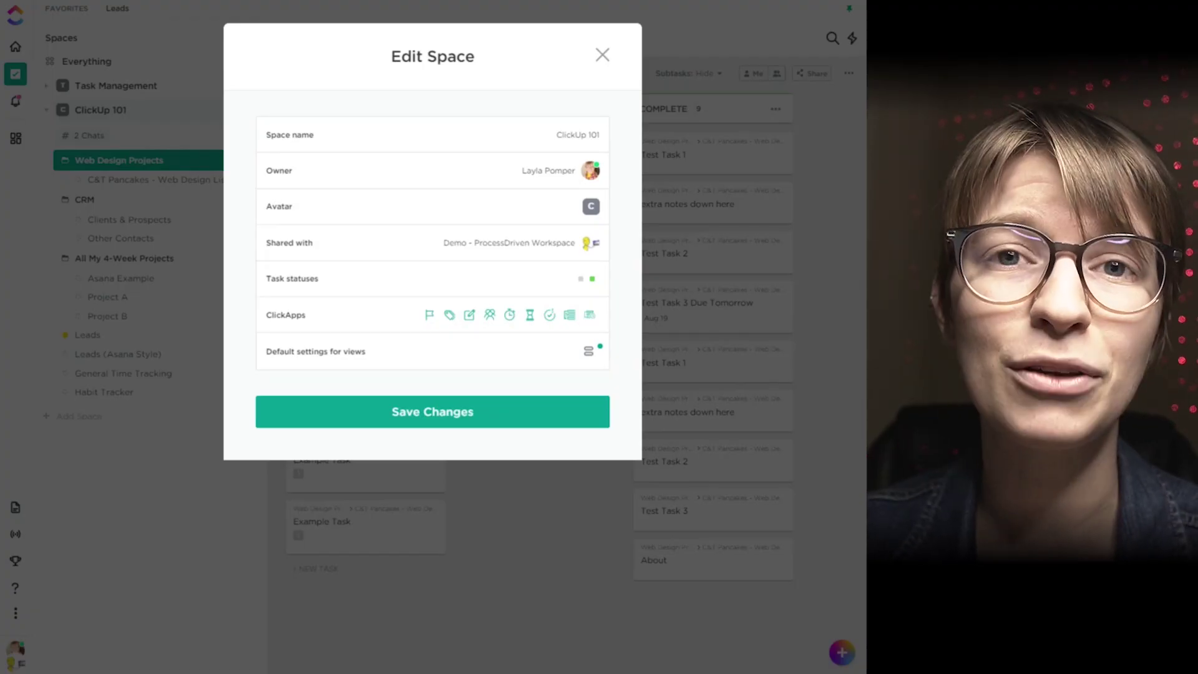
{"action": "left_click", "coordinate": [108, 521]}
{"action": "left_click", "coordinate": [366, 224]}
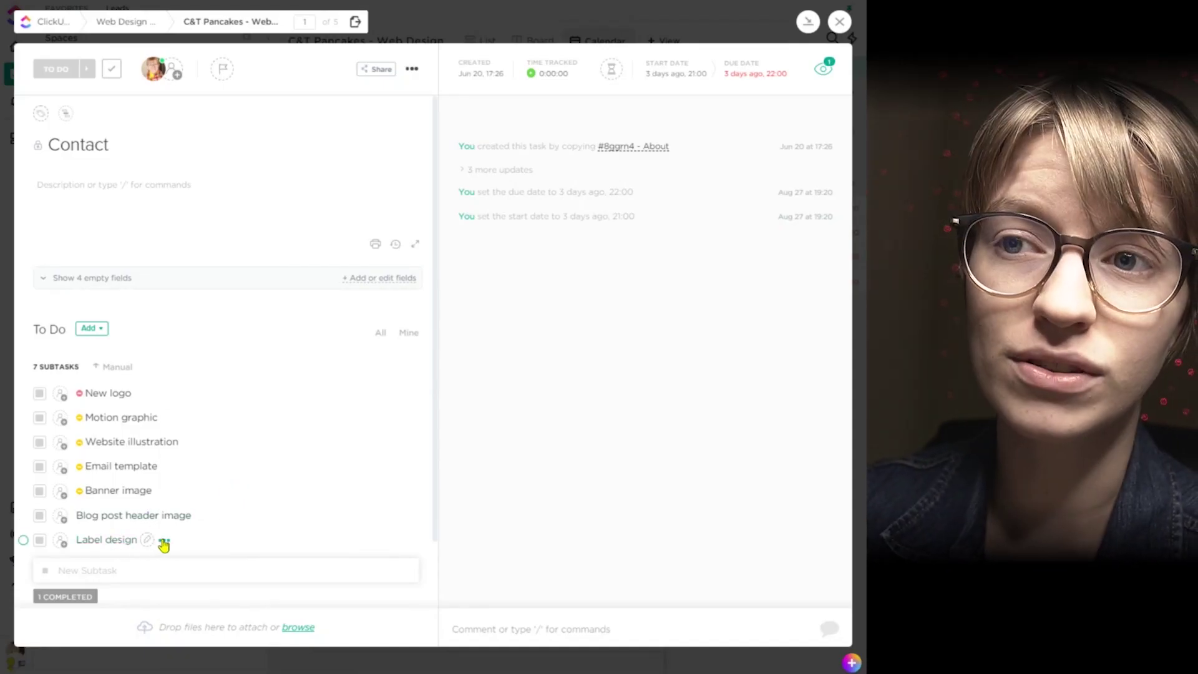
- Copy the Label design subtask's link and bring up Blog post header image's dependencies
{"action": "left_click", "coordinate": [164, 544]}
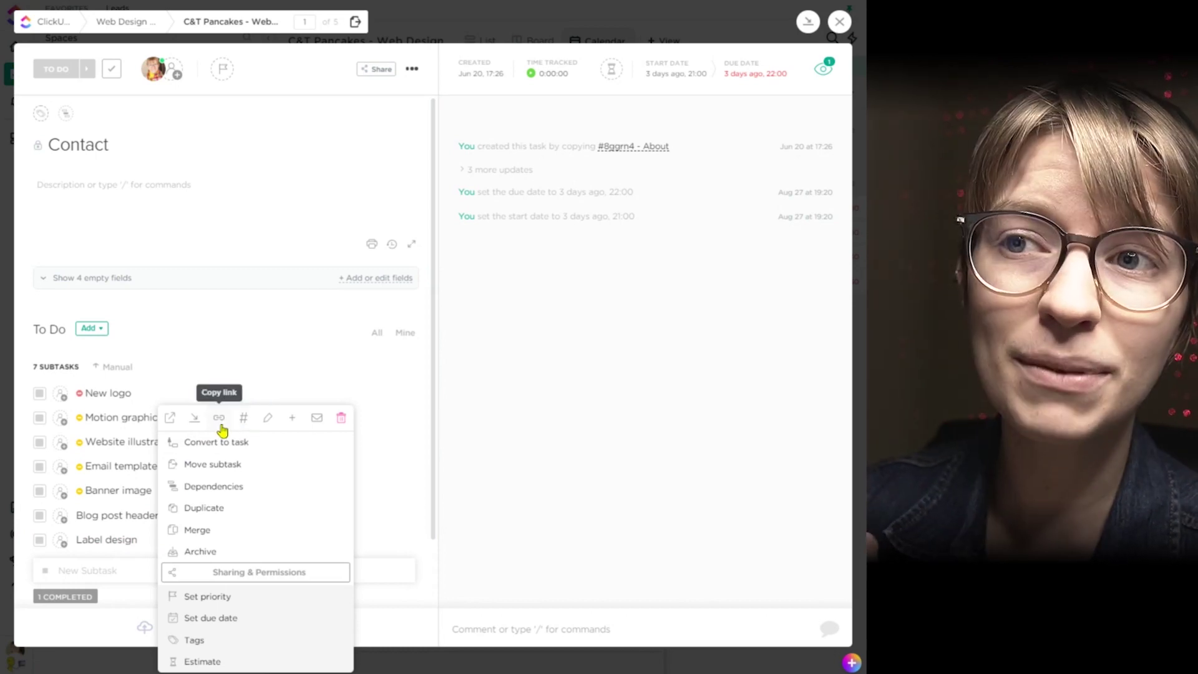
{"action": "left_click", "coordinate": [221, 428]}
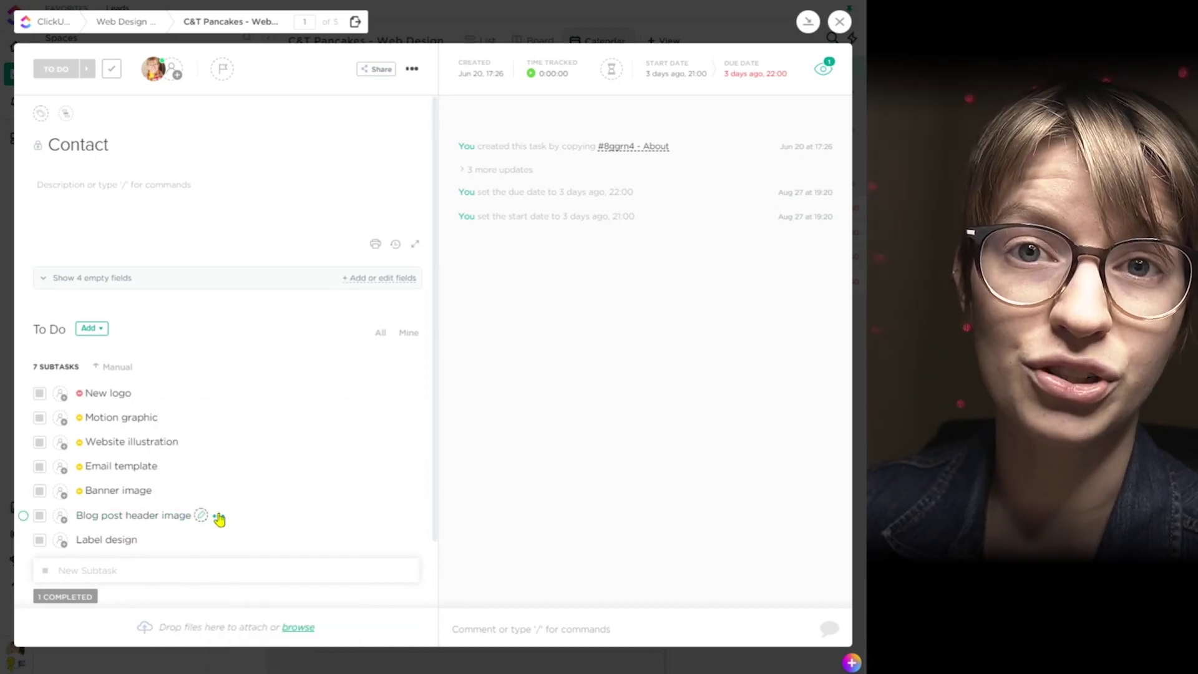
{"action": "left_click", "coordinate": [218, 517]}
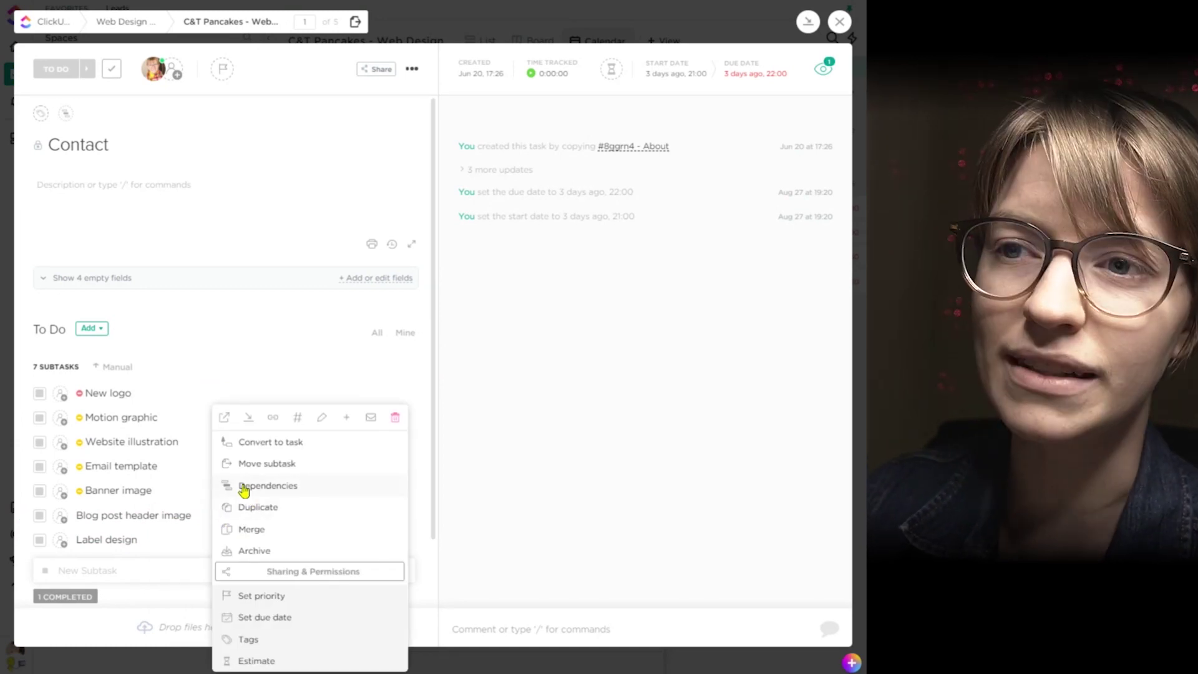
{"action": "left_click", "coordinate": [244, 487]}
- Paste Label design's link as a task blocked by Blog post header image
{"action": "left_click", "coordinate": [325, 137]}
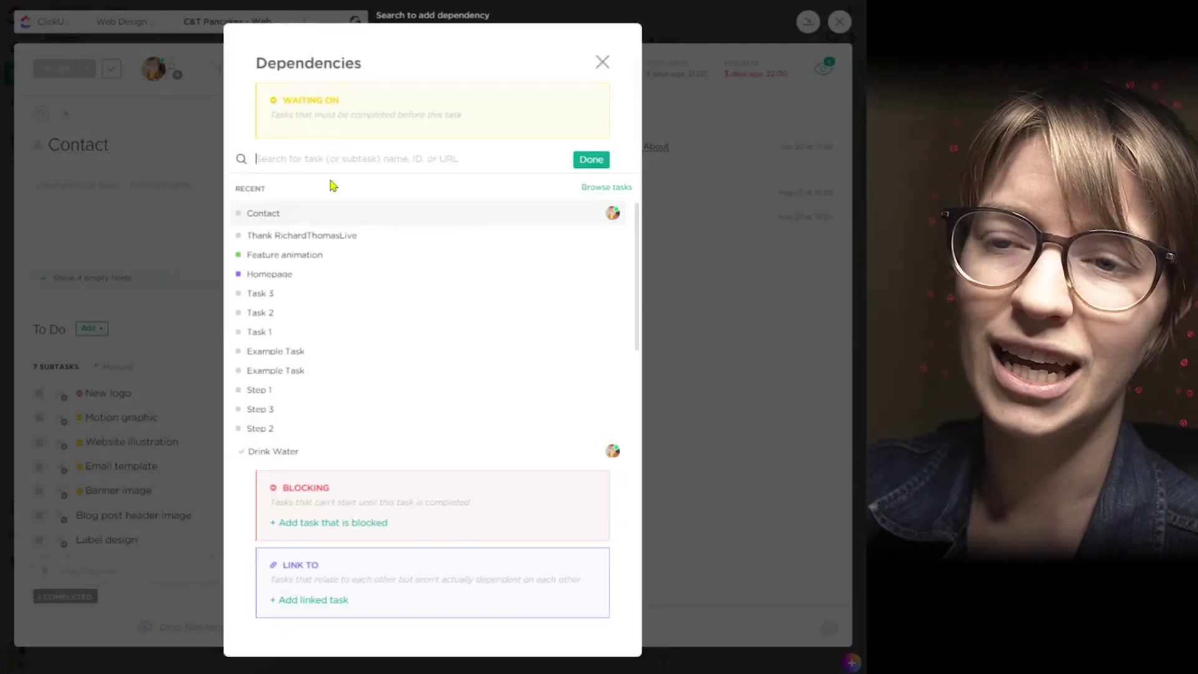
{"action": "left_click", "coordinate": [316, 529]}
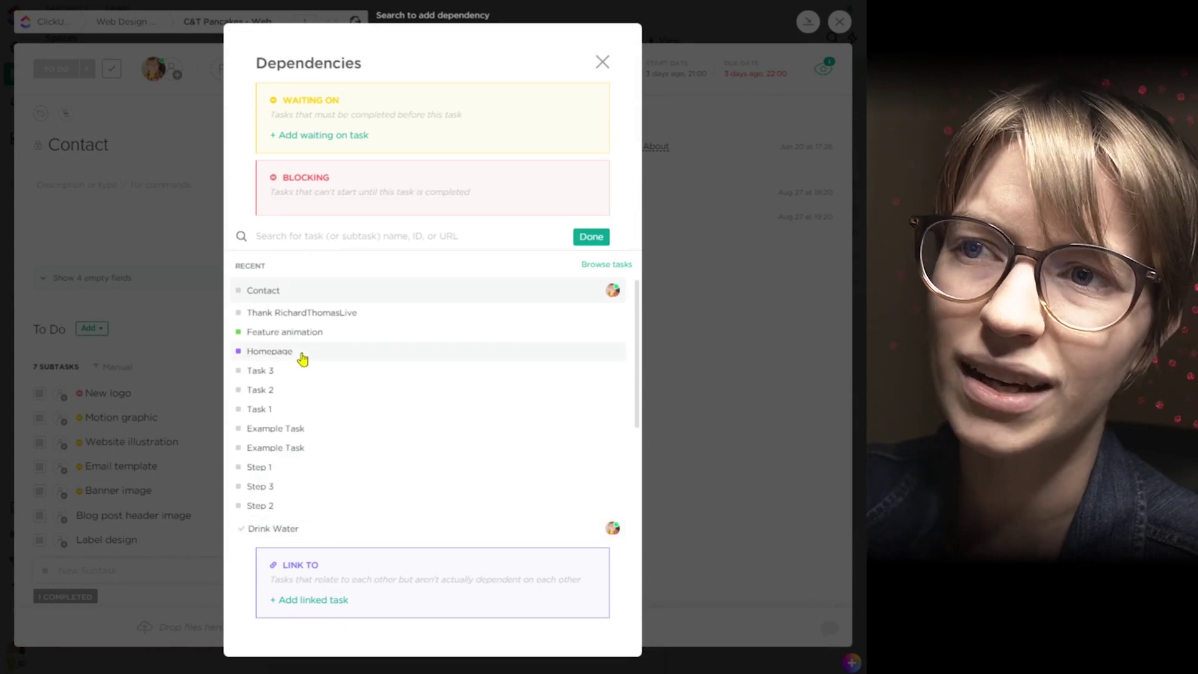
{"action": "type", "text": "la"}
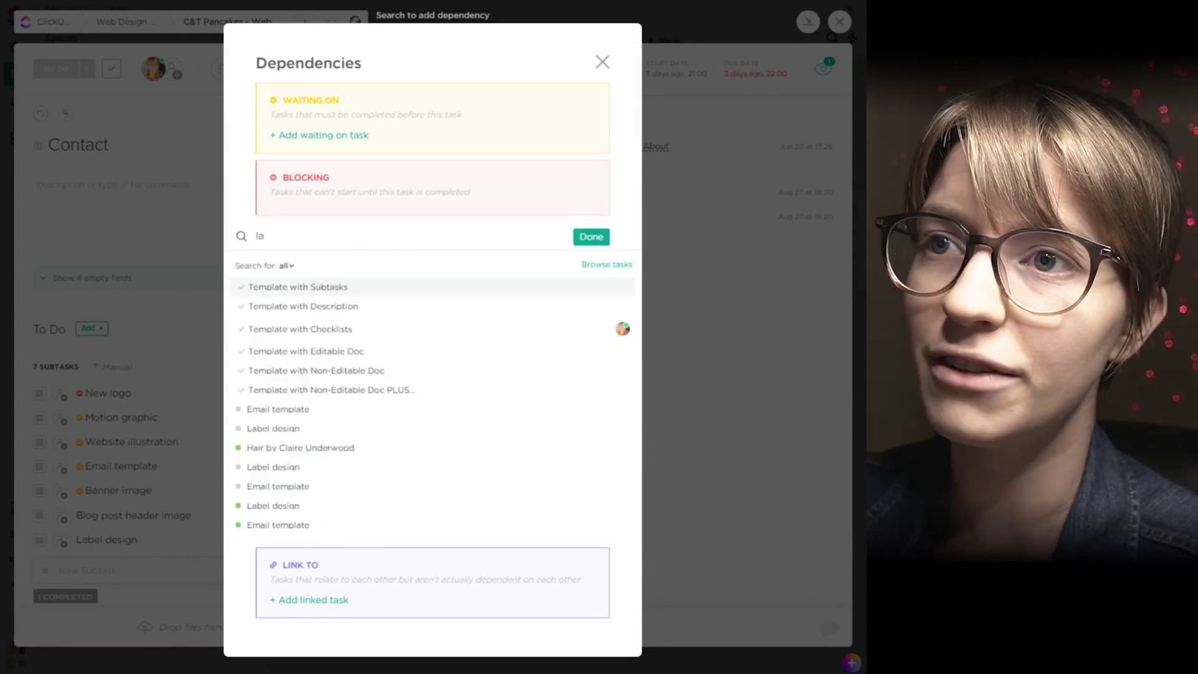
{"action": "left_click_drag", "start_coordinate": [269, 236], "coordinate": [228, 243]}
{"action": "key", "text": "ctrl+v"}
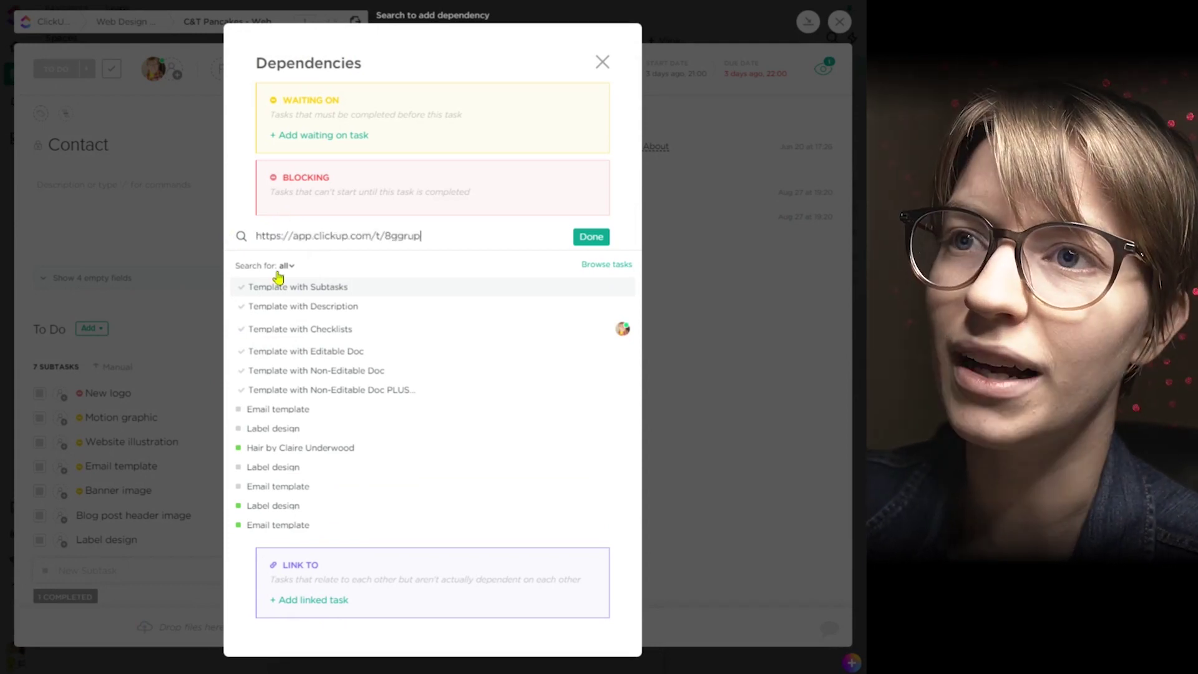
{"action": "key", "text": "Return"}
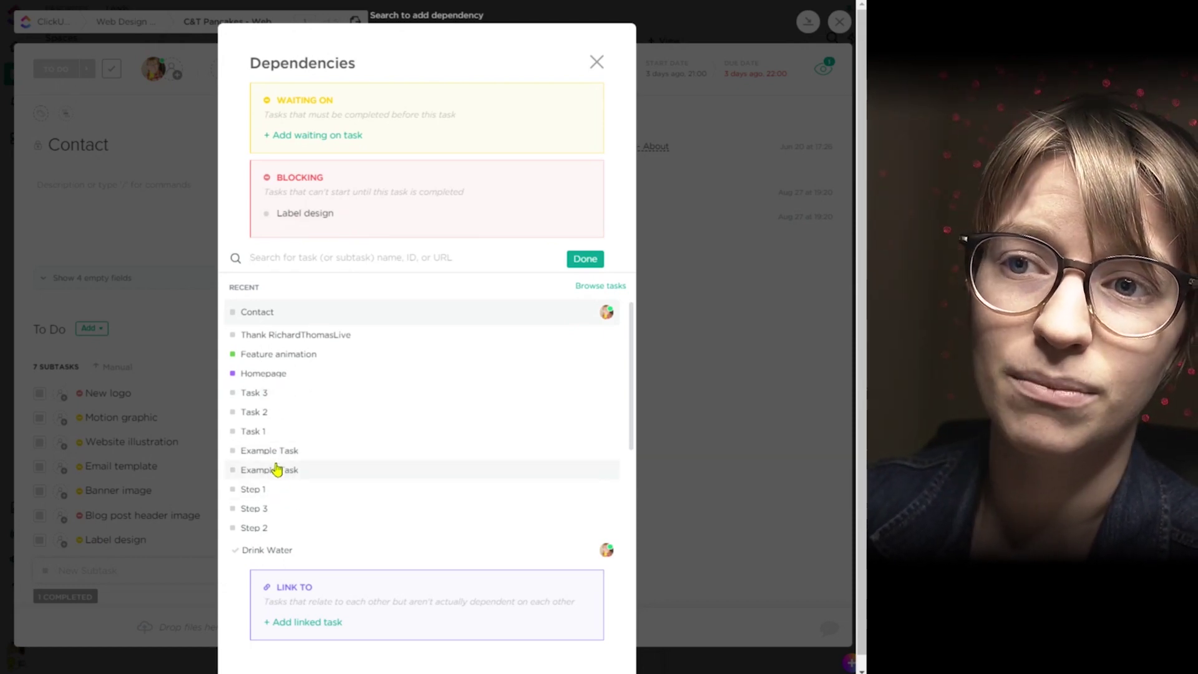
{"action": "left_click", "coordinate": [206, 459]}
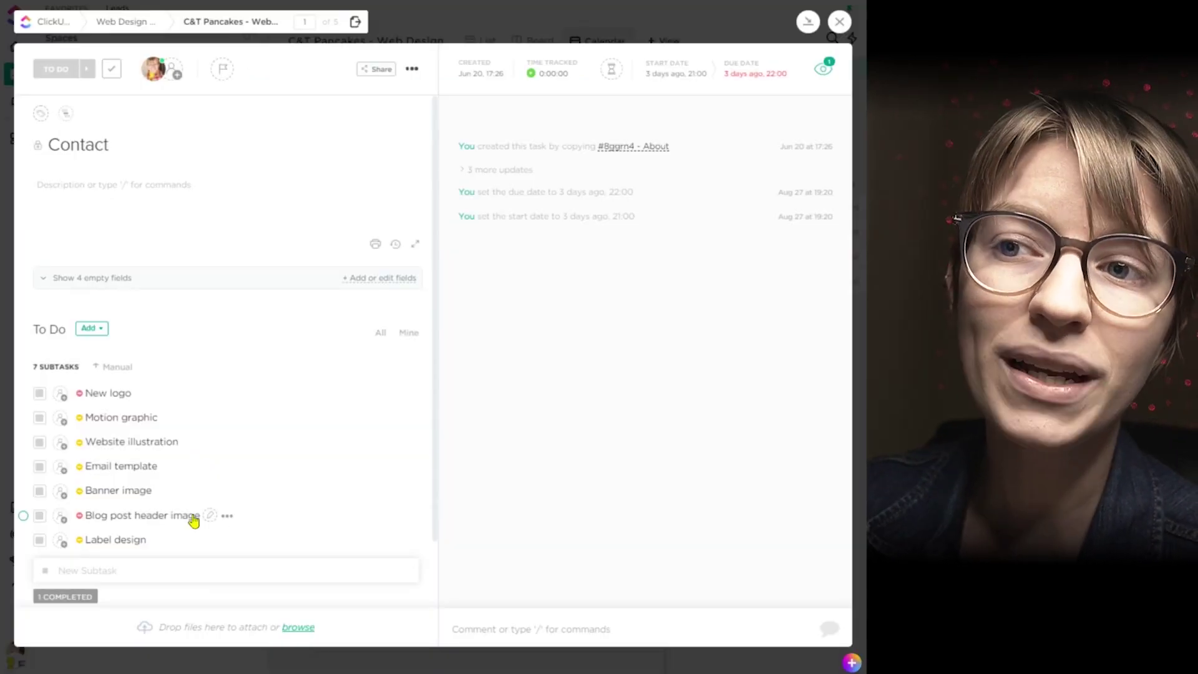
{"action": "left_click", "coordinate": [228, 517]}
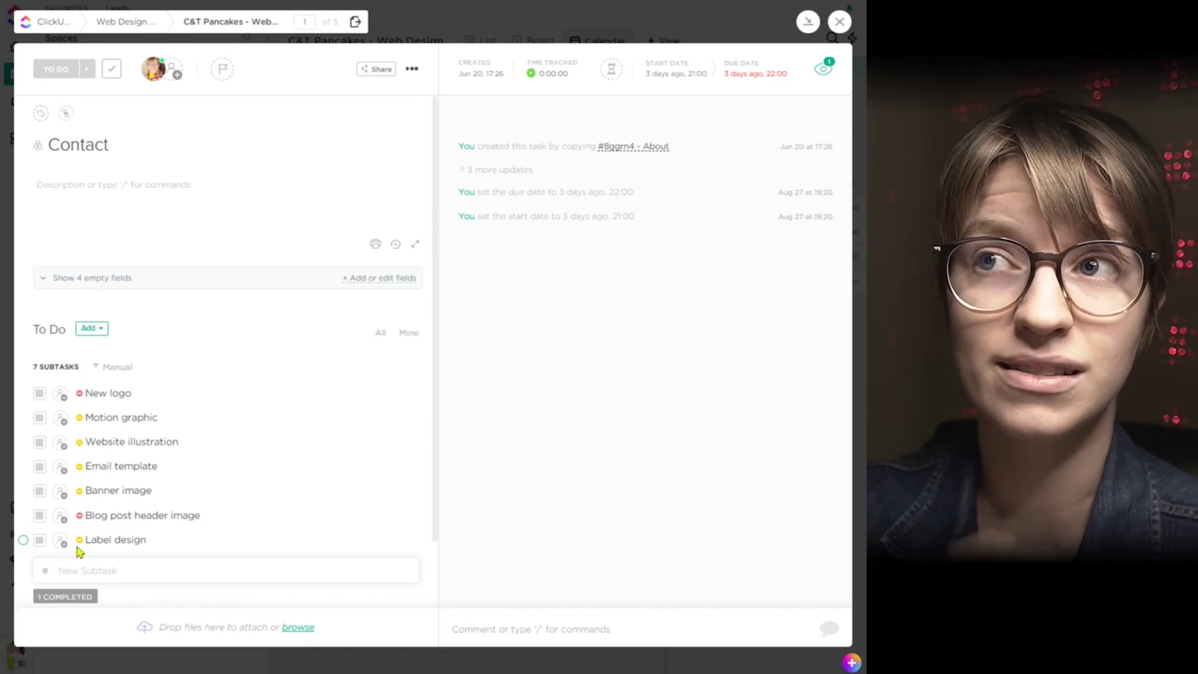
- Add Thank RichardThomasLive as a linked task in New logo's dependencies
{"action": "left_click", "coordinate": [412, 70]}
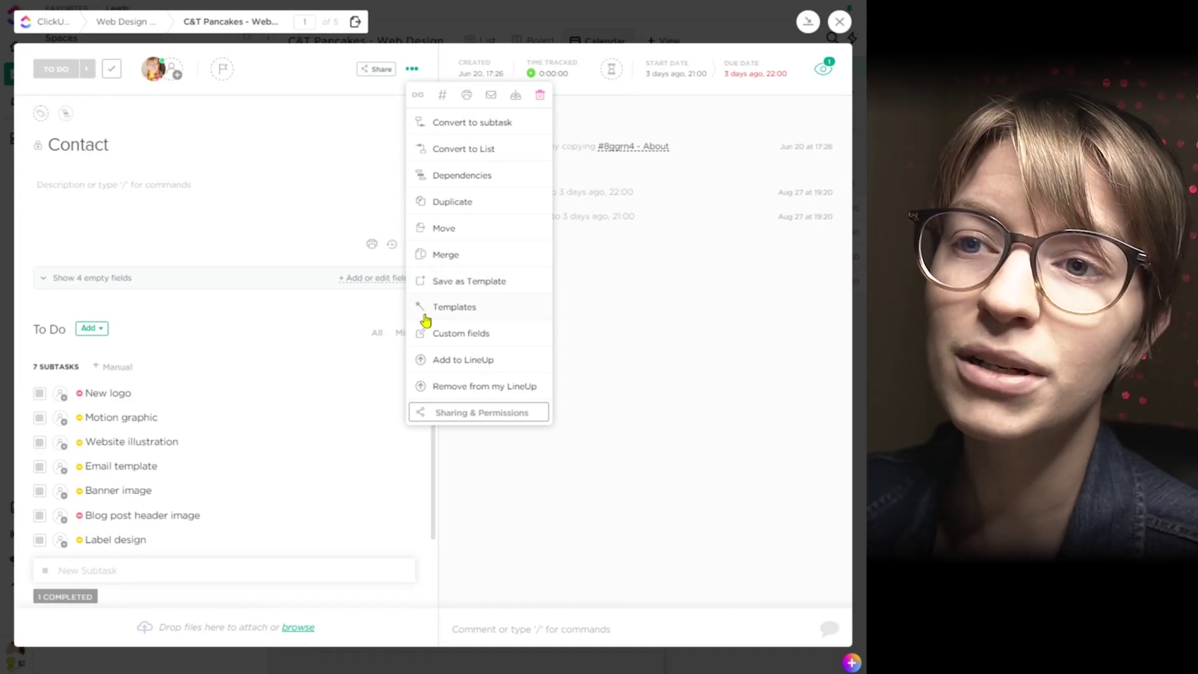
{"action": "left_click", "coordinate": [93, 393]}
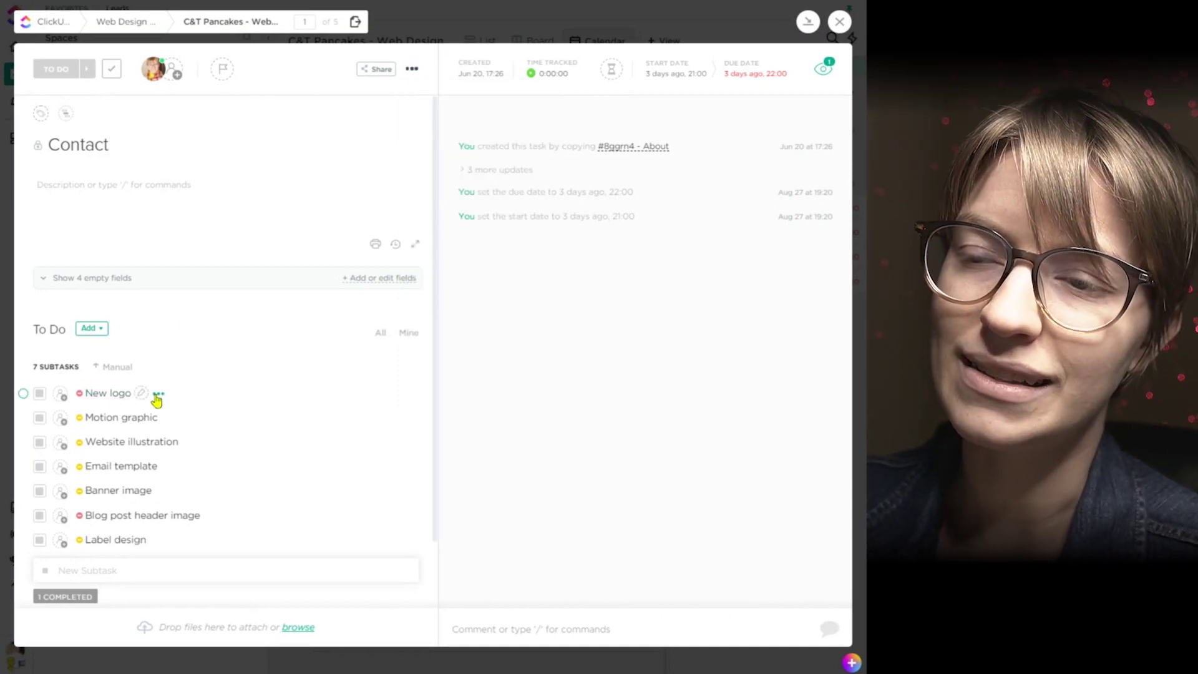
{"action": "left_click", "coordinate": [157, 393]}
{"action": "left_click", "coordinate": [195, 487]}
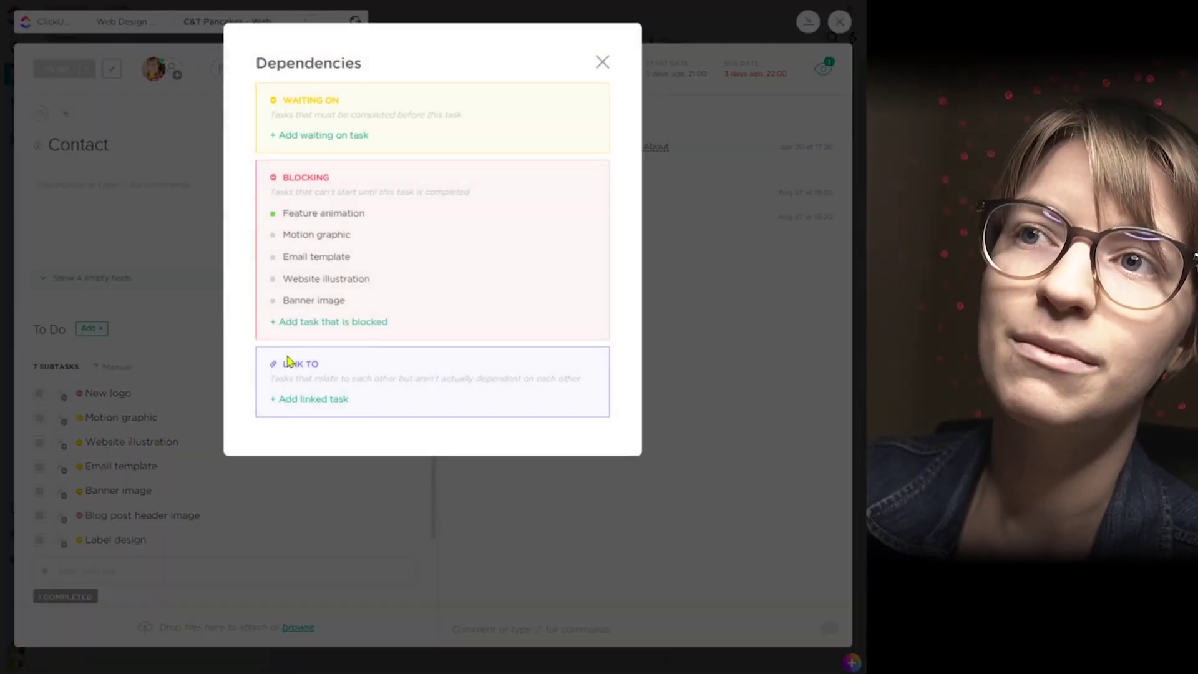
{"action": "left_click", "coordinate": [301, 400]}
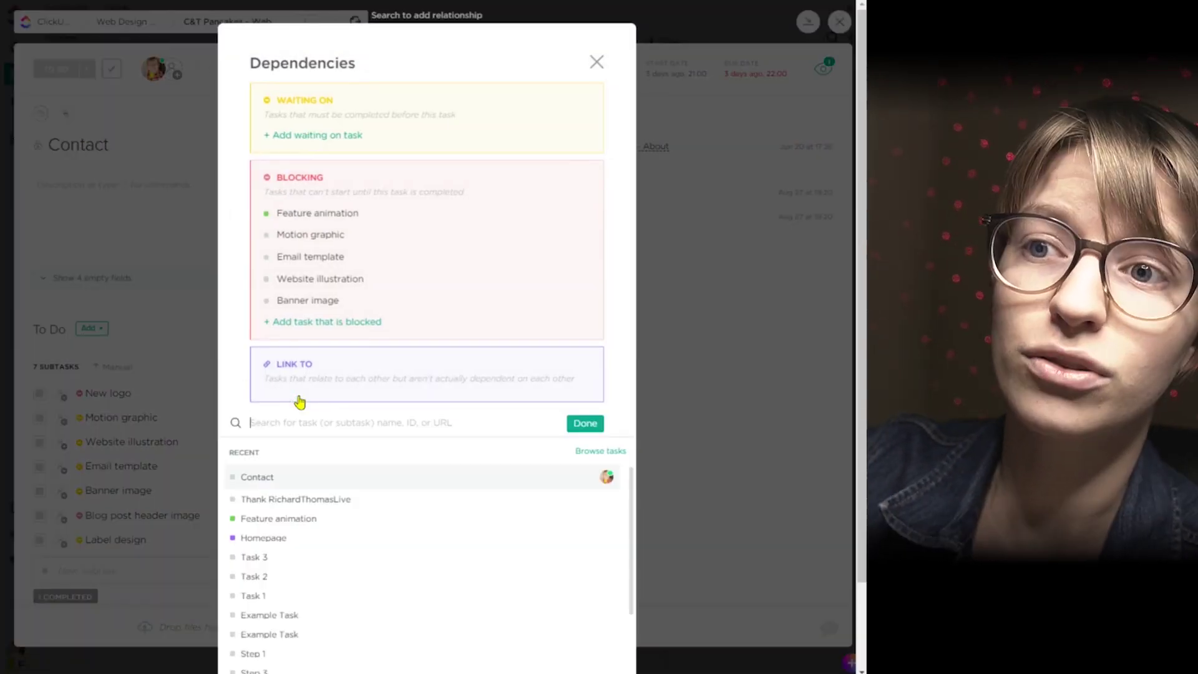
{"action": "left_click", "coordinate": [374, 499]}
{"action": "left_click", "coordinate": [585, 444]}
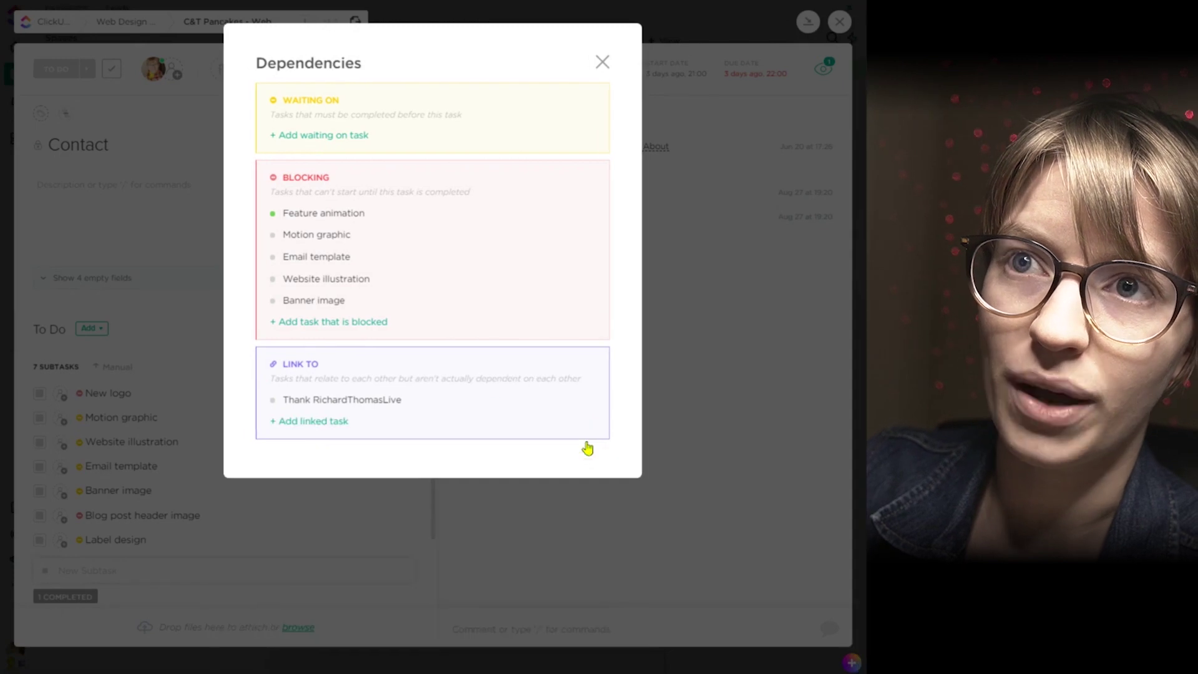
{"action": "left_click", "coordinate": [533, 548]}
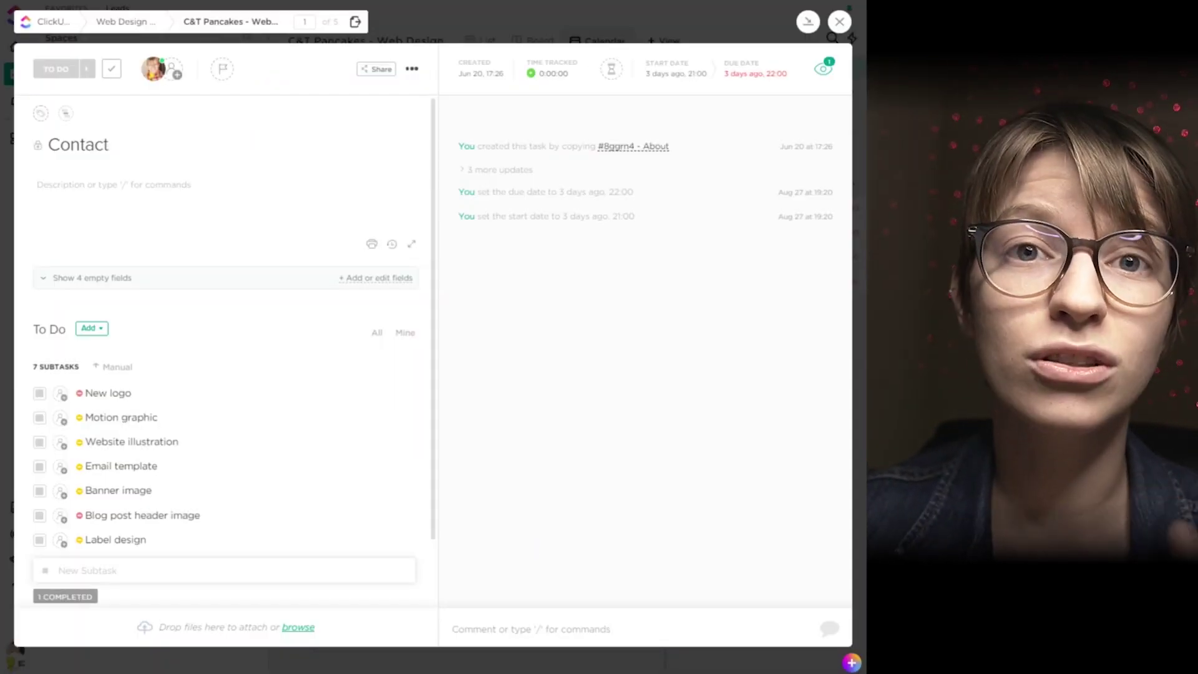